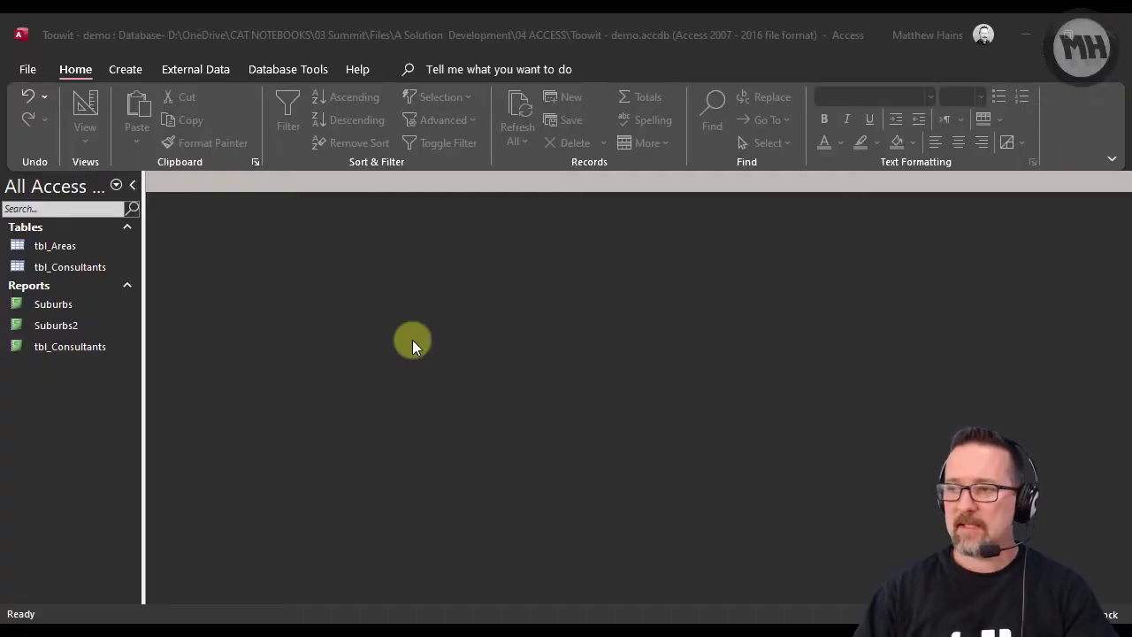
Step: Start a new report with the Report Wizard, using the table tbl_Consultants as its source
click(307, 412)
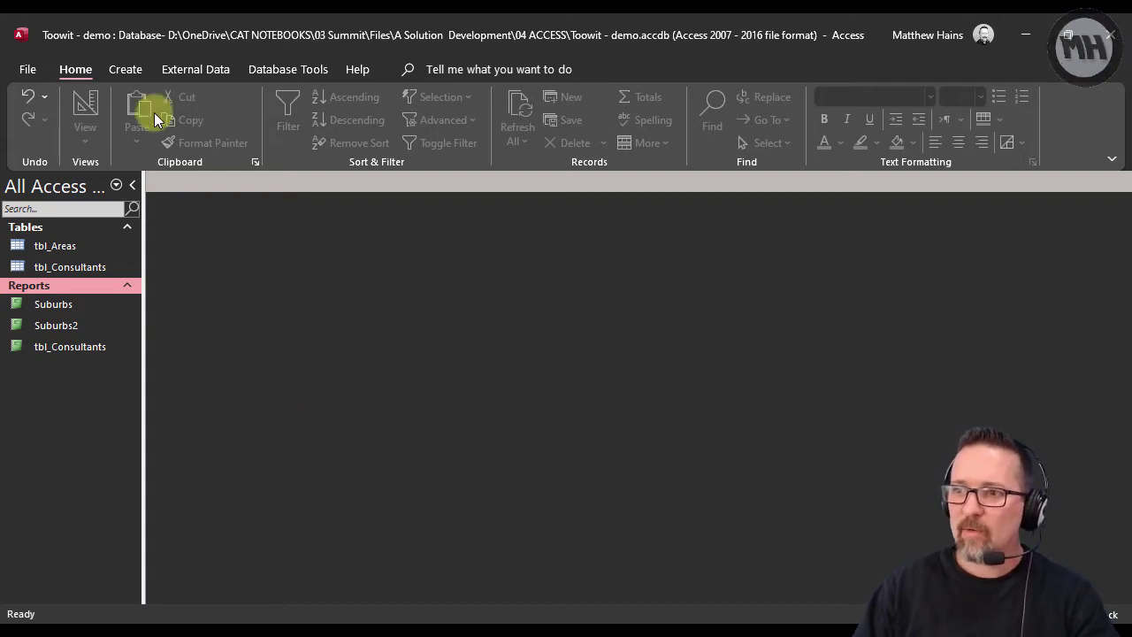
click(126, 71)
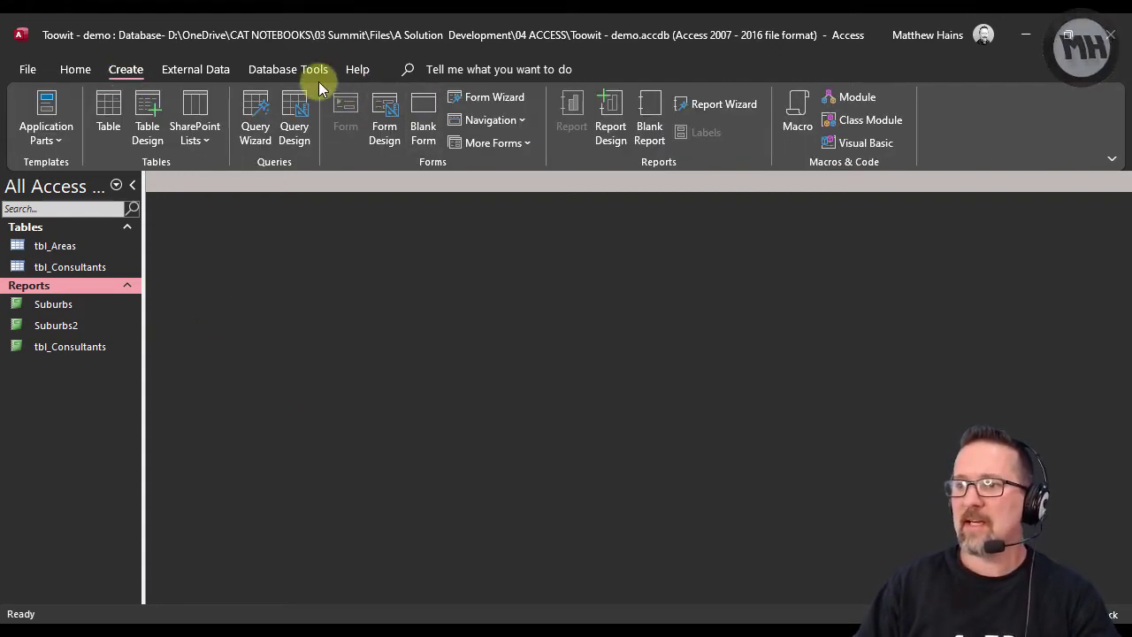
click(716, 103)
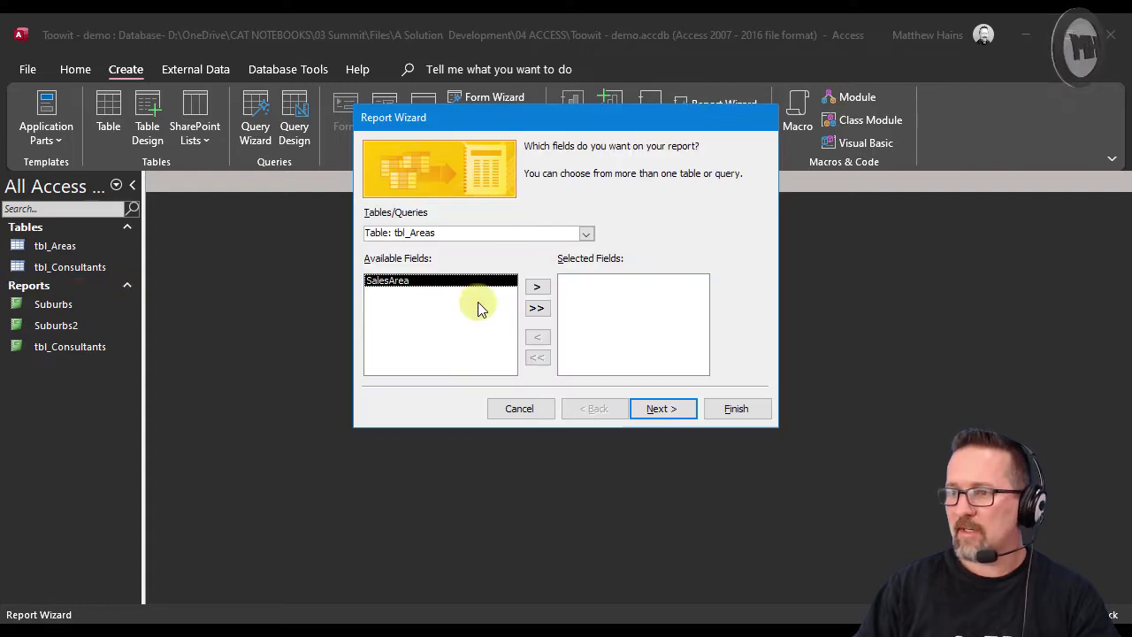
click(586, 234)
click(471, 262)
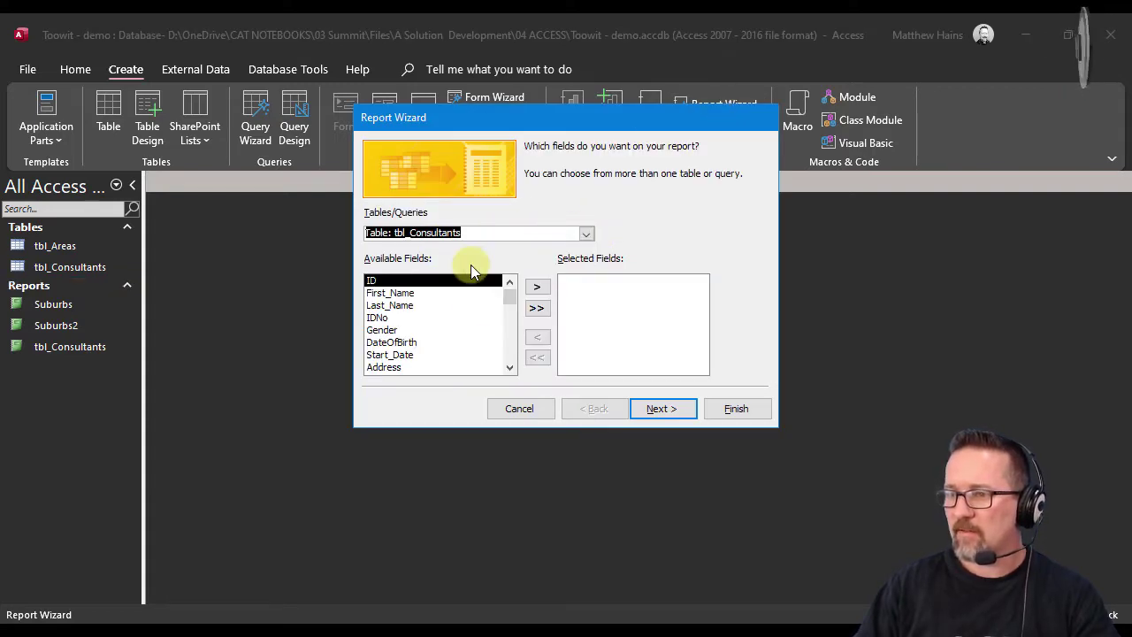
Step: Include the fields First_Name, Last_Name, Suburb, Phone and Email in the report and proceed to the grouping levels
double_click(408, 296)
double_click(408, 295)
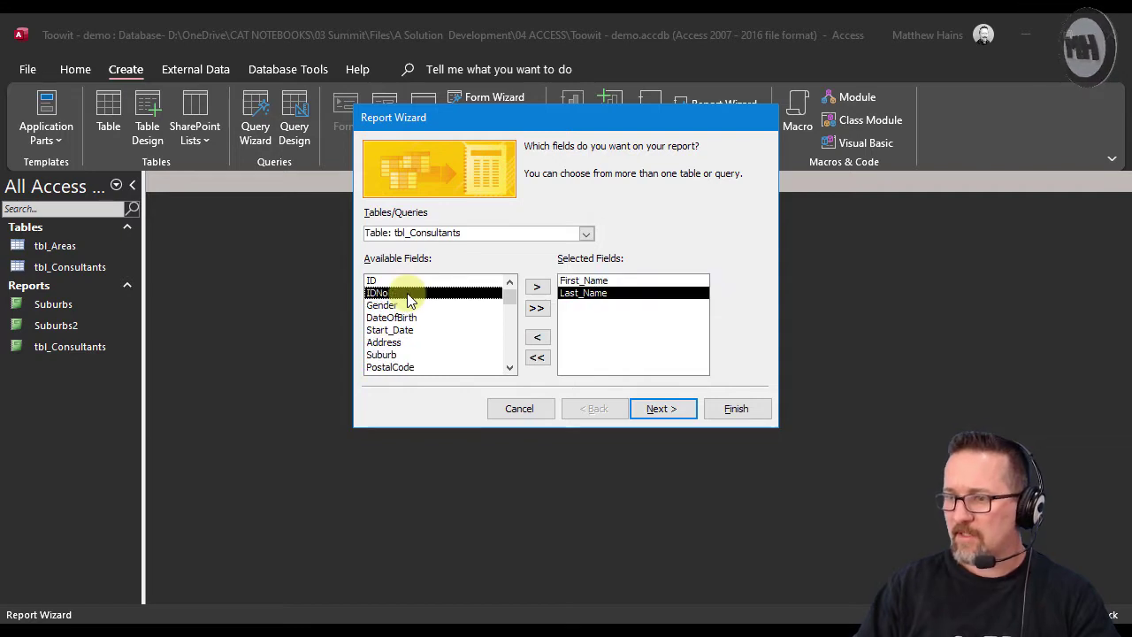
double_click(412, 356)
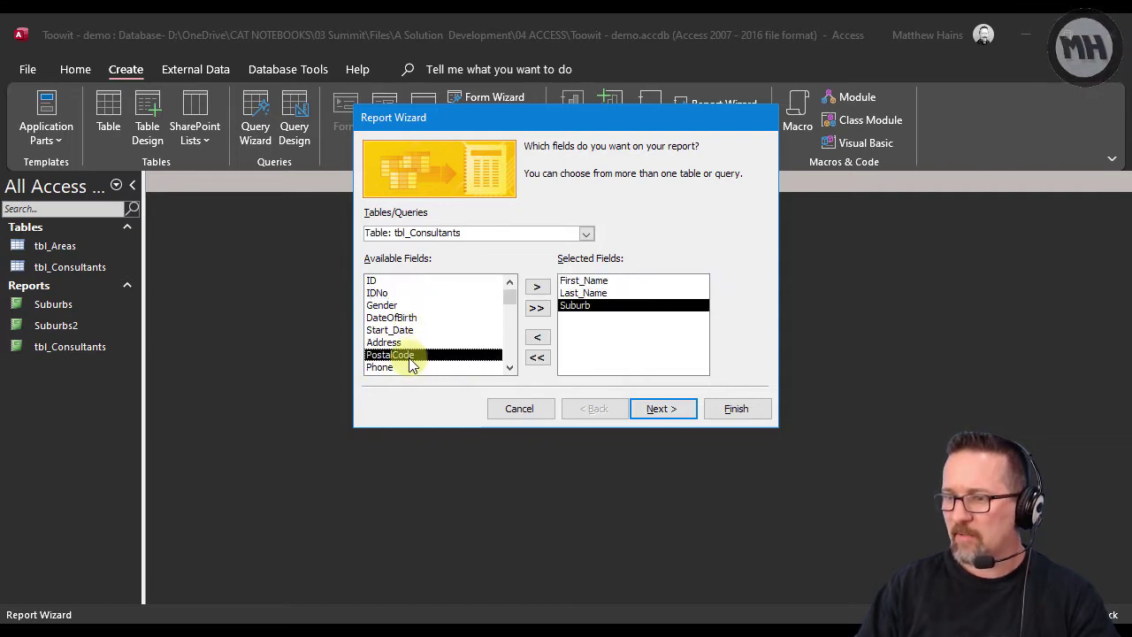
double_click(397, 367)
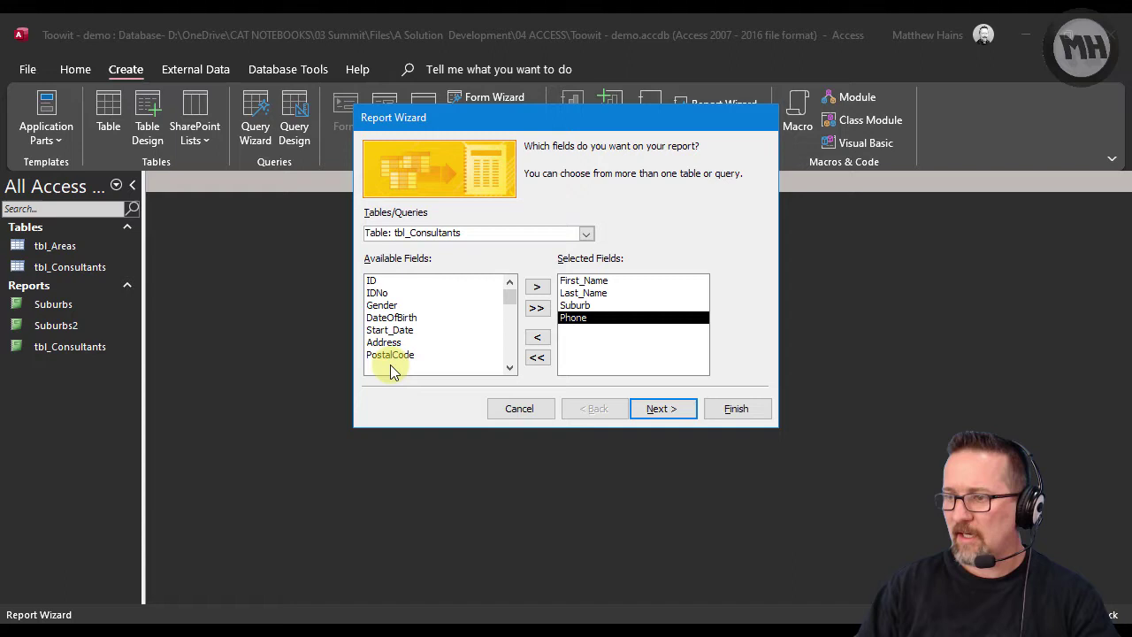
double_click(391, 365)
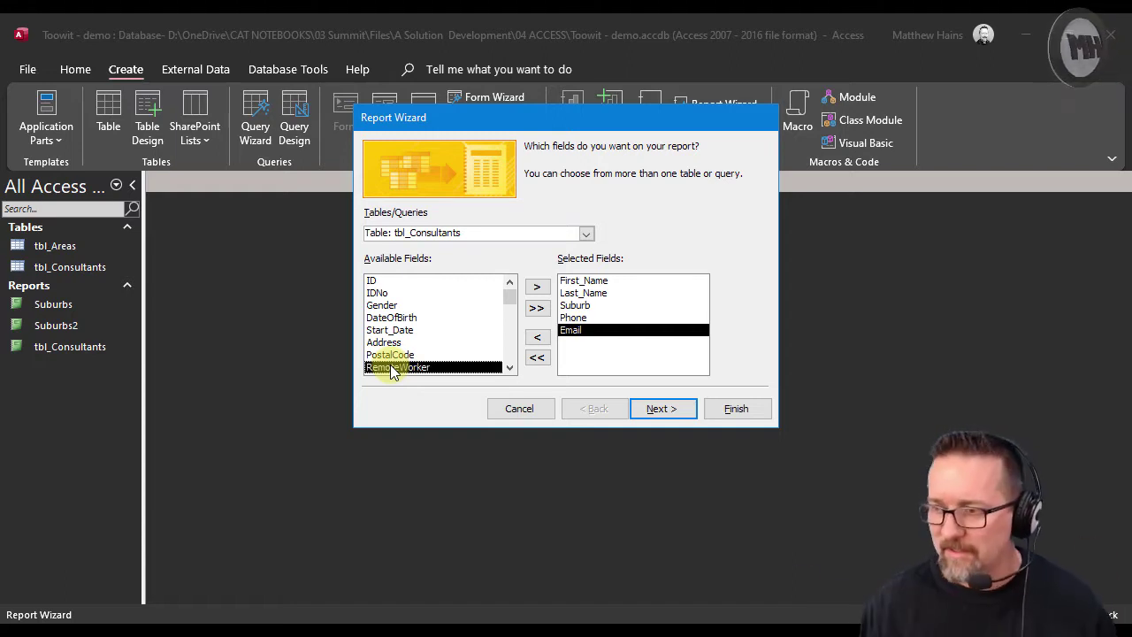
click(659, 413)
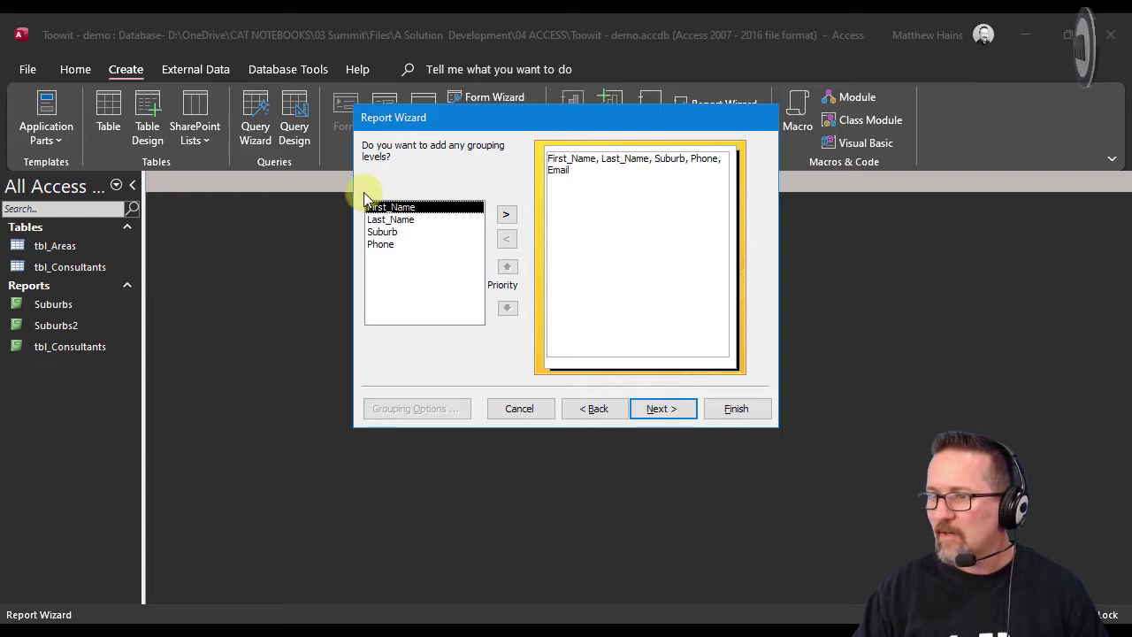
Step: Group the report by Suburb and finish the wizard with the default sorting, Stepped layout and Portrait orientation
click(402, 232)
click(507, 215)
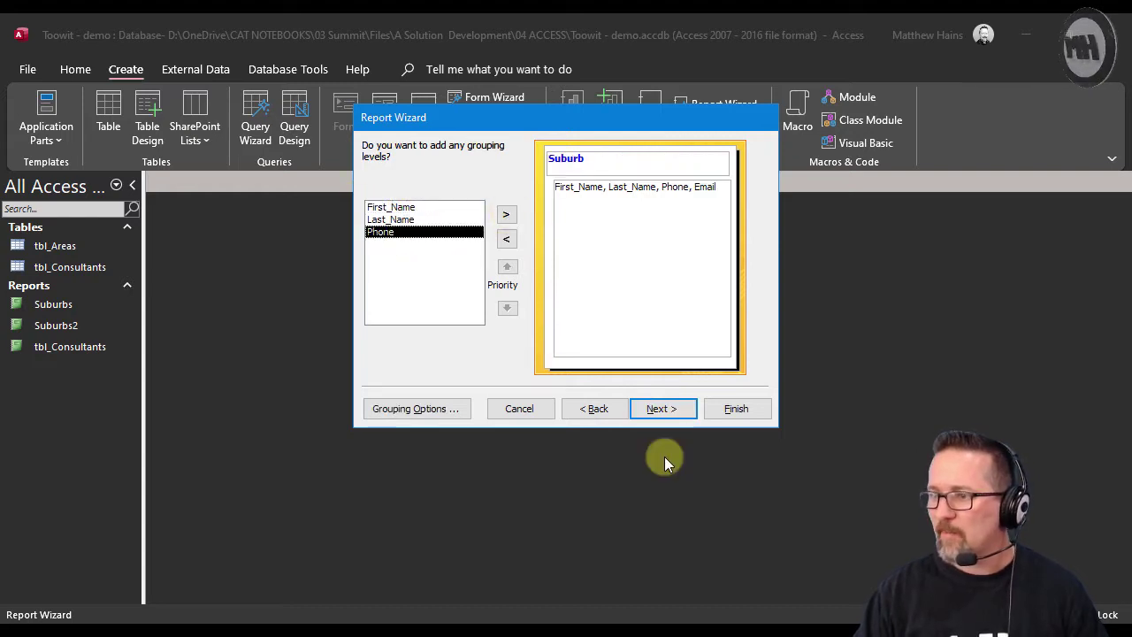
click(662, 409)
click(661, 409)
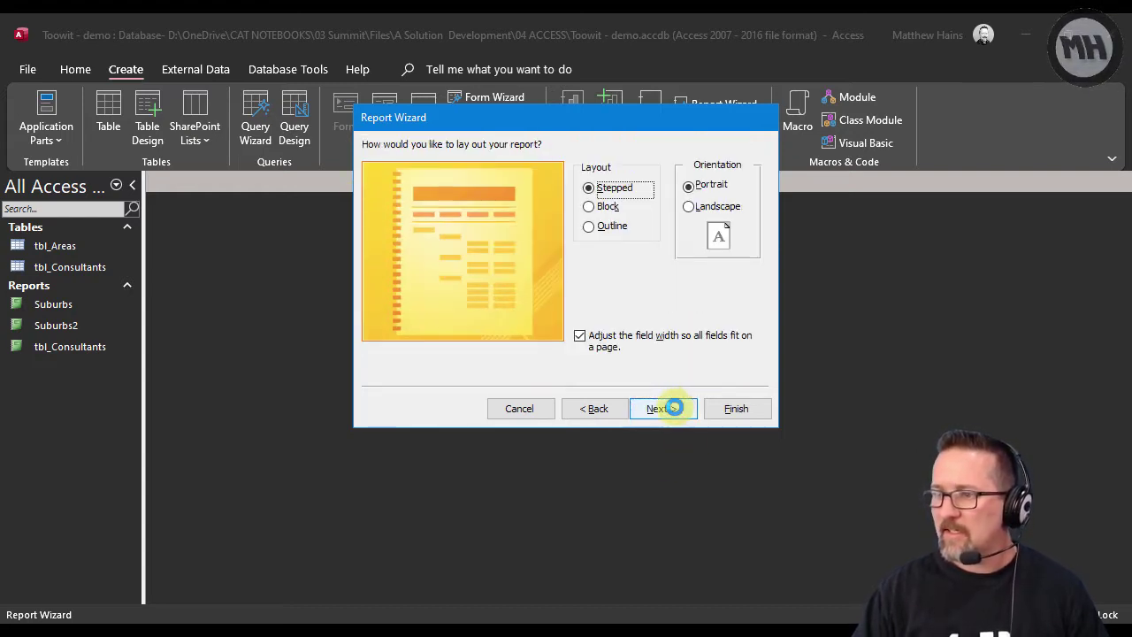
click(661, 408)
click(714, 409)
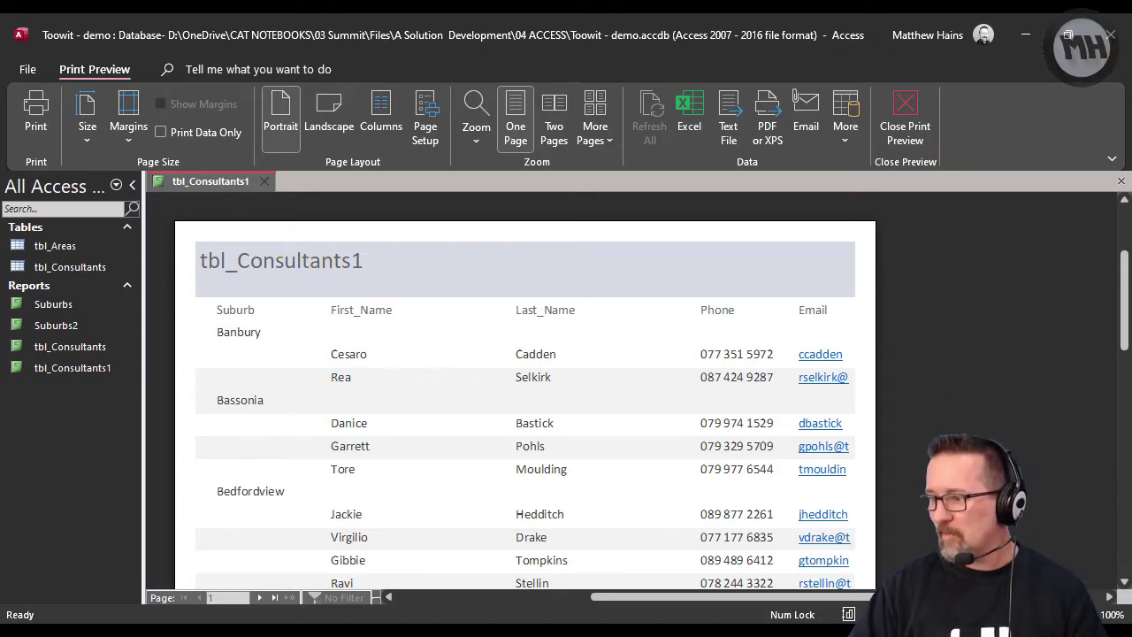
Step: In the design of the new report, make the Suburb Header's Suburb field bold, blue and size 18, and enlarge its box to fit
click(905, 127)
click(235, 354)
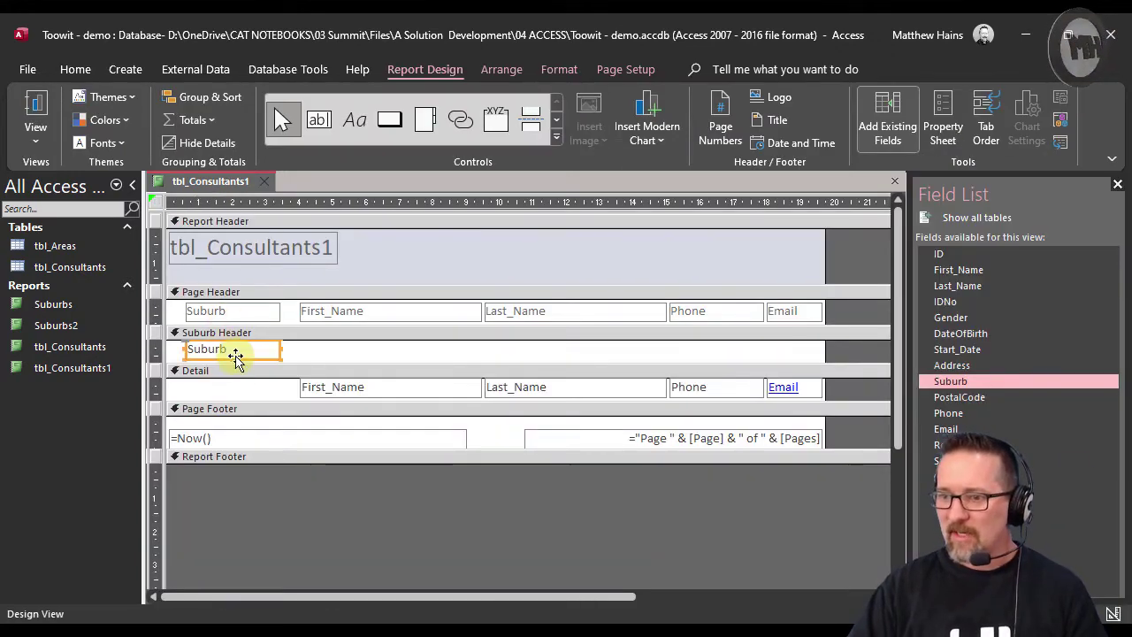
click(563, 69)
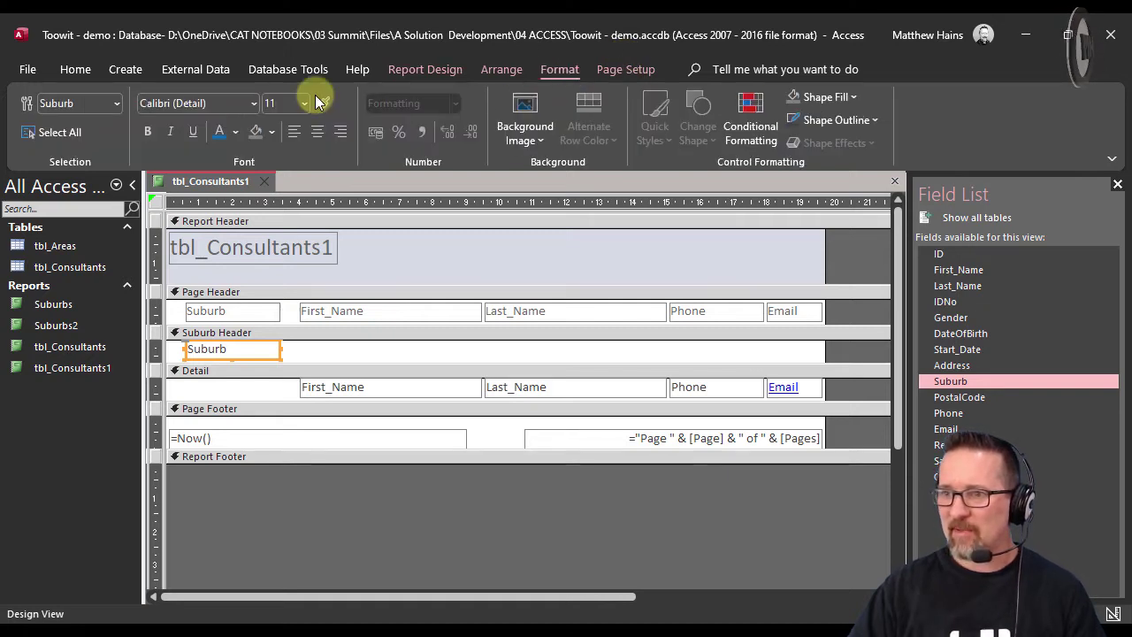
click(149, 132)
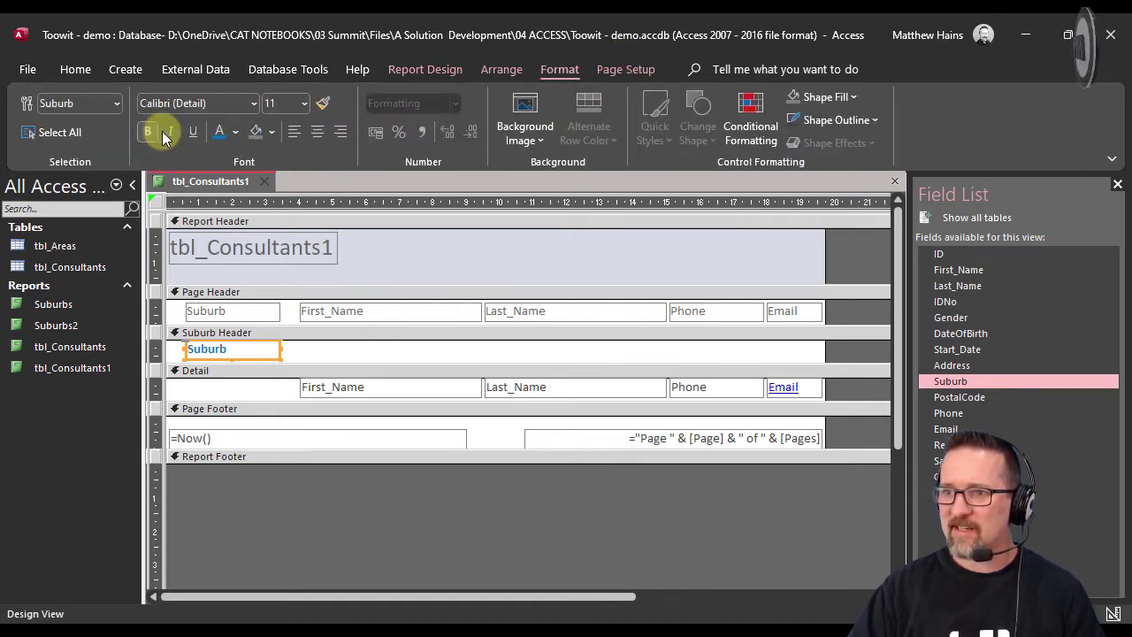
click(305, 104)
click(285, 272)
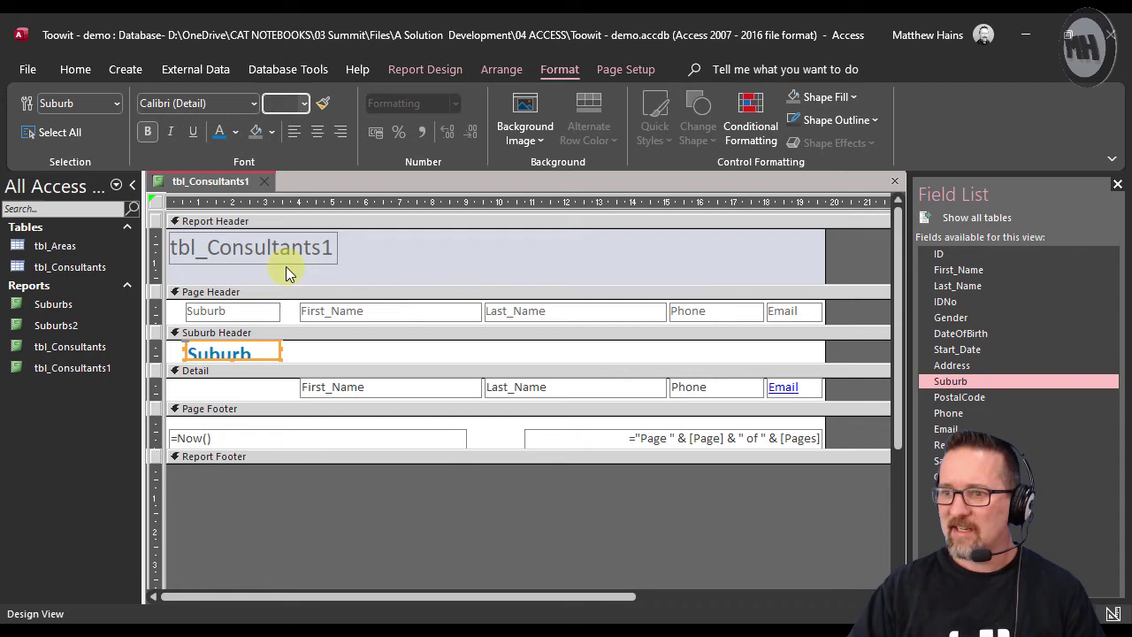
drag(301, 361, 286, 368)
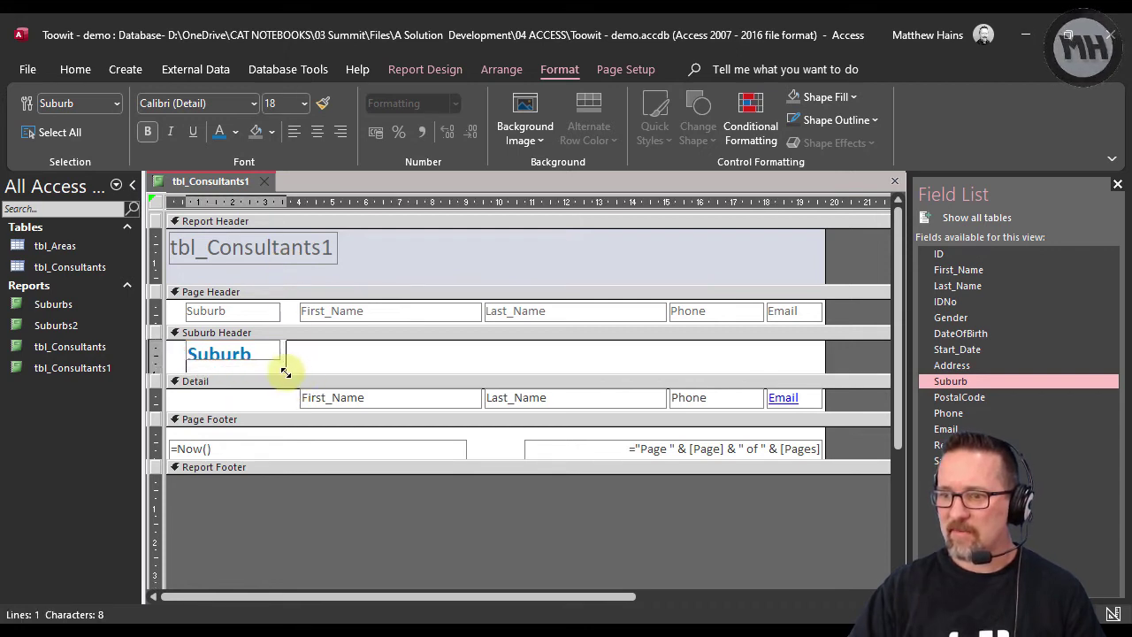
Step: Display the report in Report View and examine the suburb headings and the consultants grouped beneath them
click(88, 75)
click(85, 115)
scroll(490, 476, down, 2)
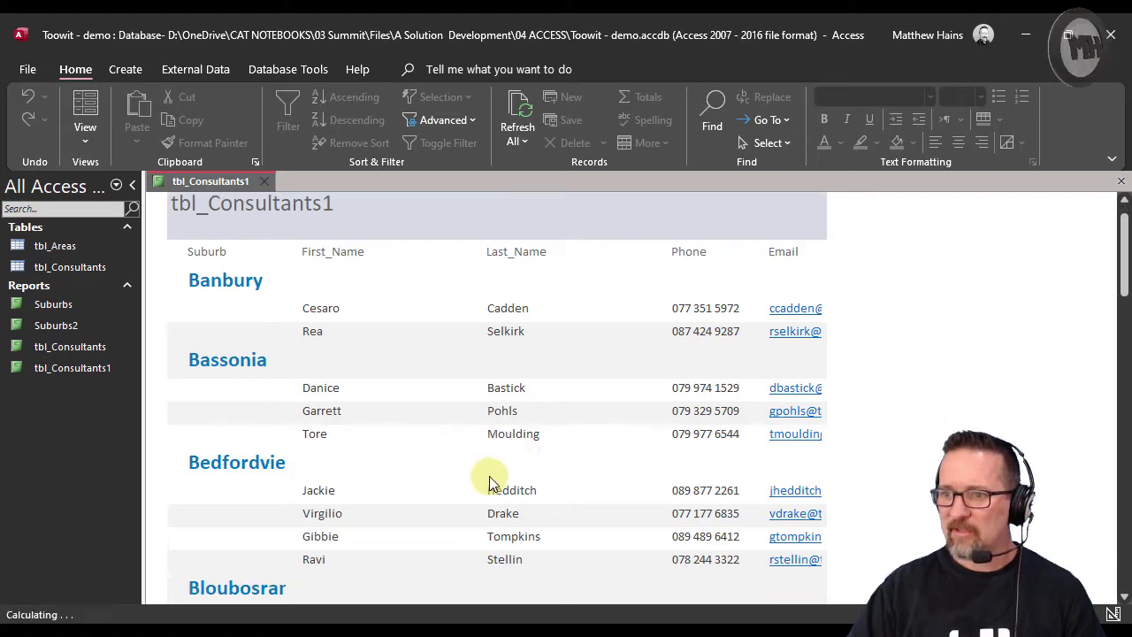
scroll(449, 463, down, 7)
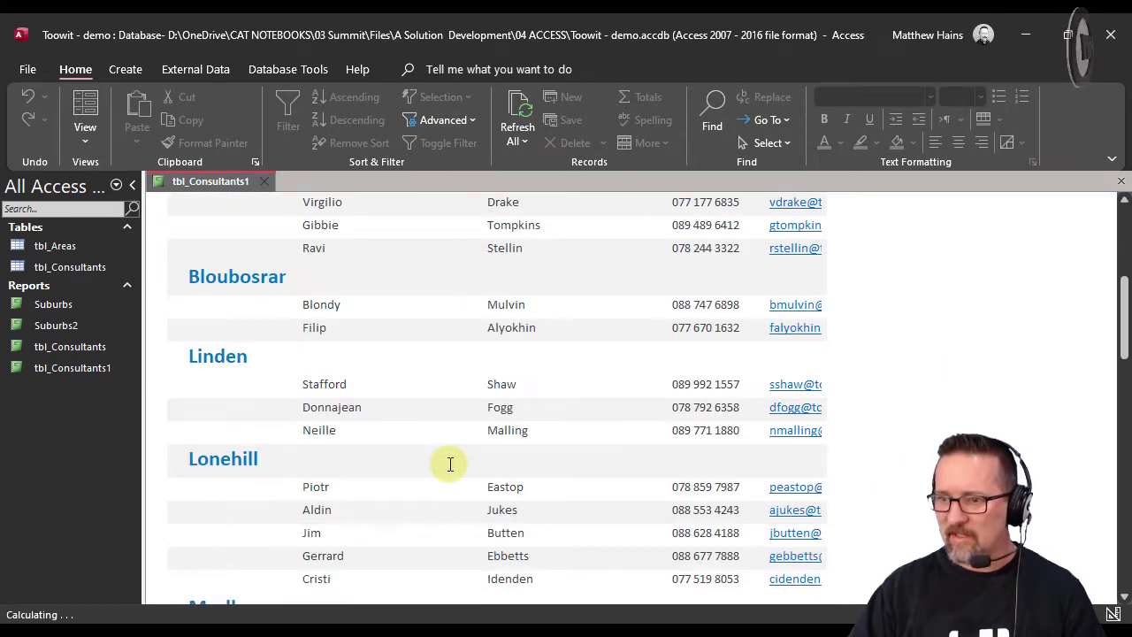
scroll(450, 463, down, 1)
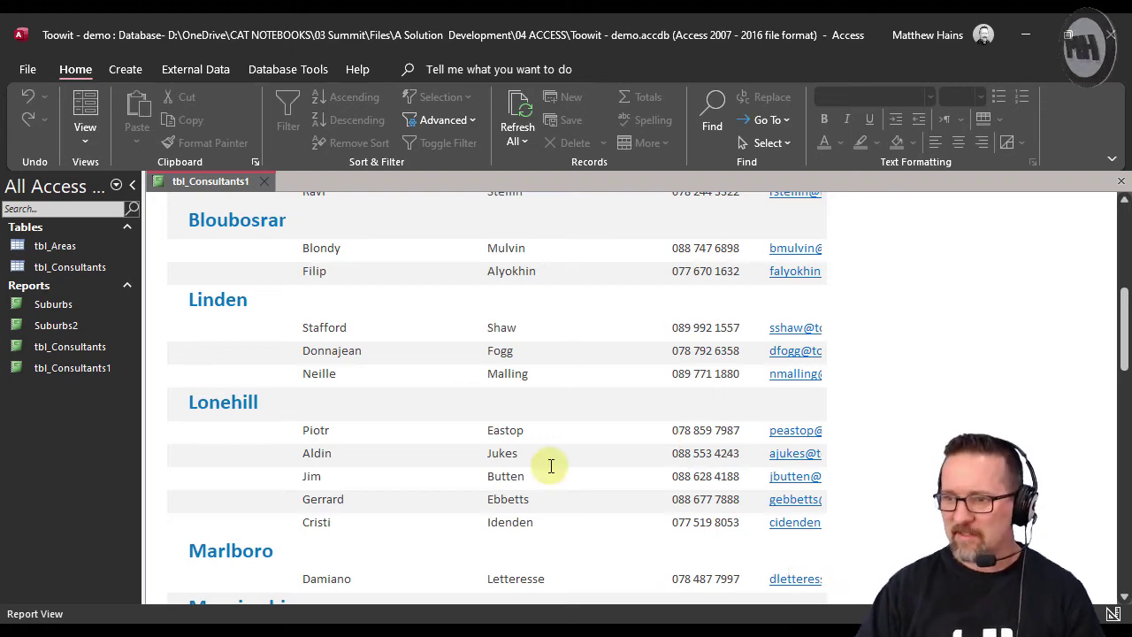
scroll(547, 460, down, 7)
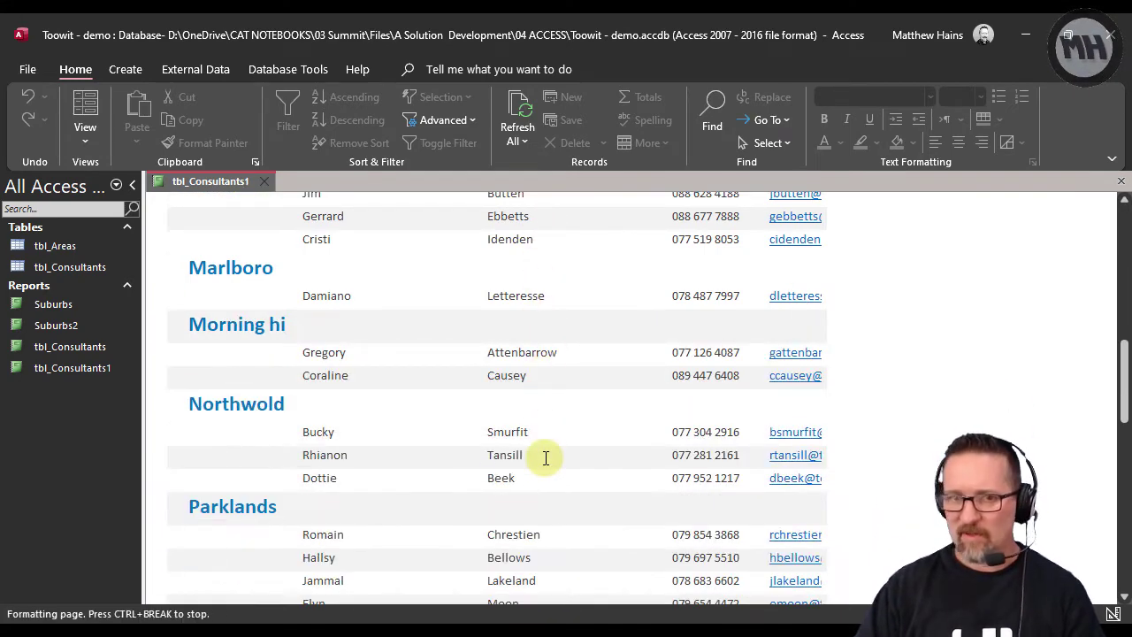
scroll(546, 458, up, 7)
scroll(544, 456, up, 4)
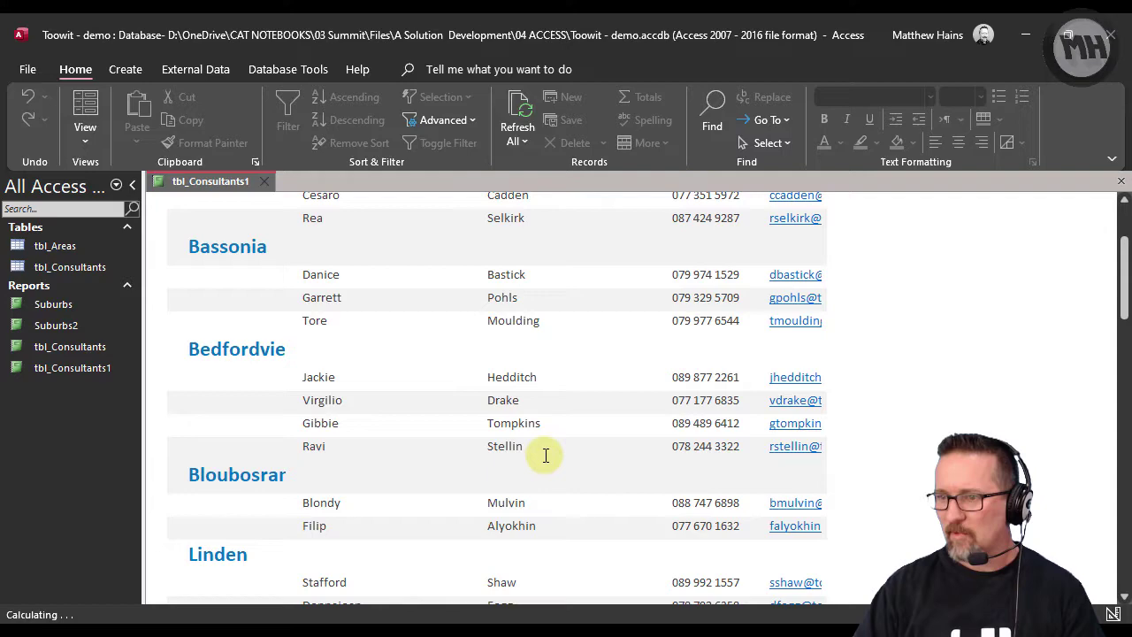
Step: Return the report to Design View and close the Field List
click(85, 119)
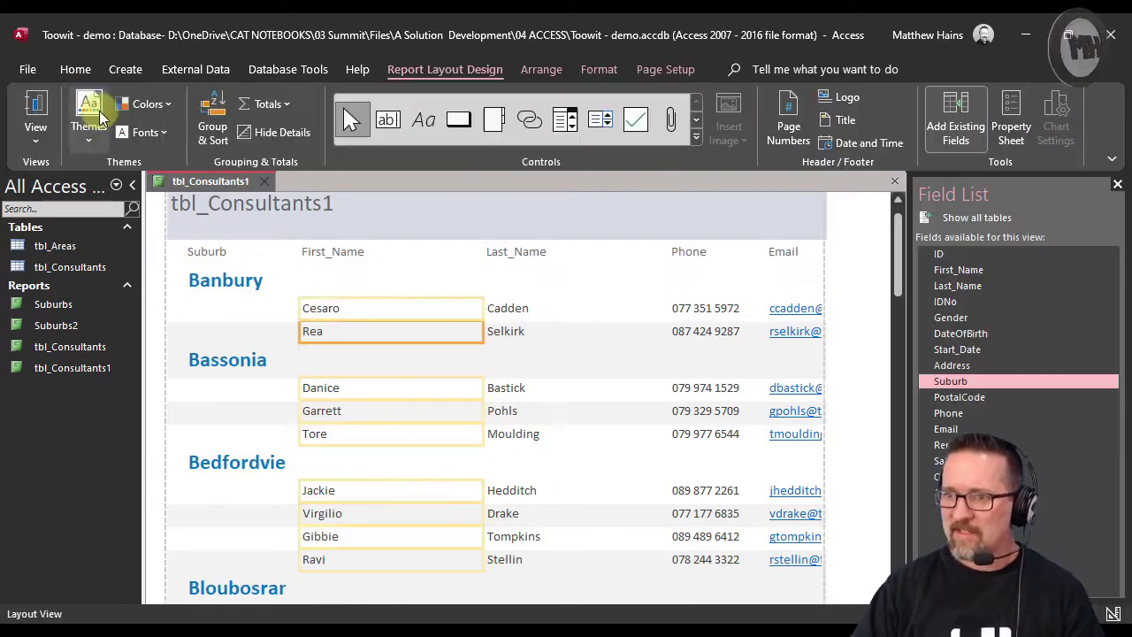
click(36, 133)
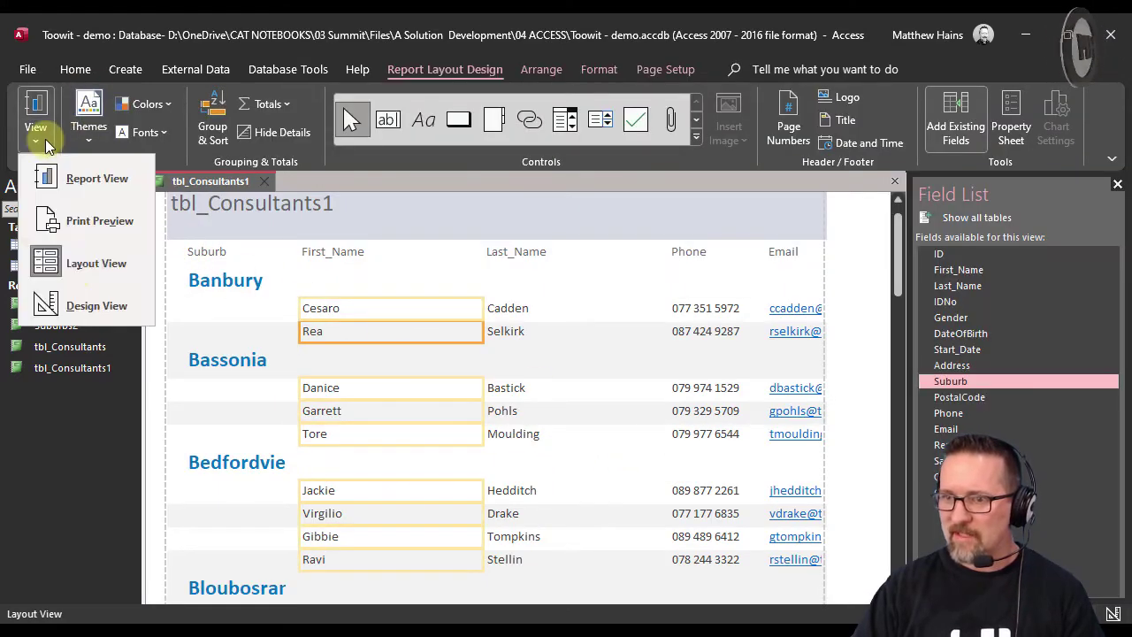
click(77, 306)
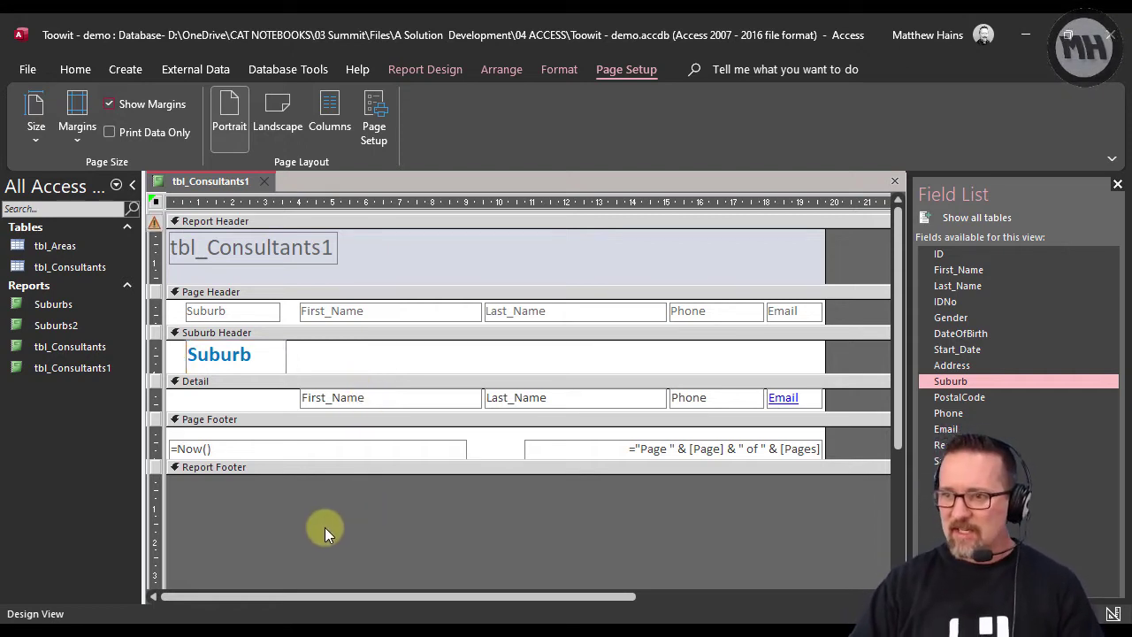
click(281, 333)
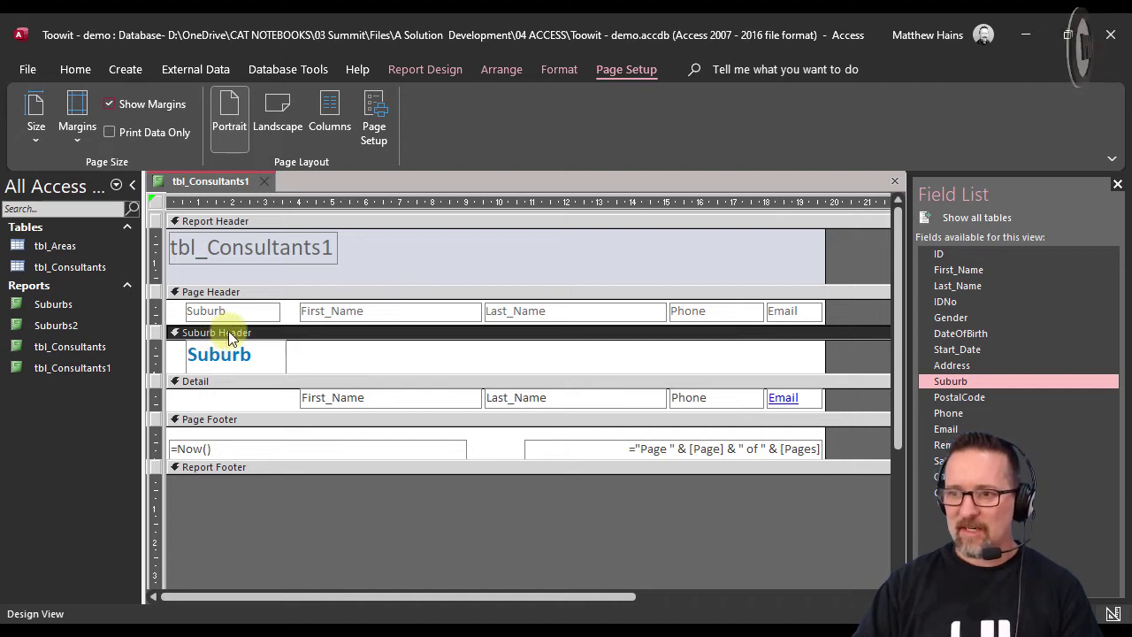
click(1117, 186)
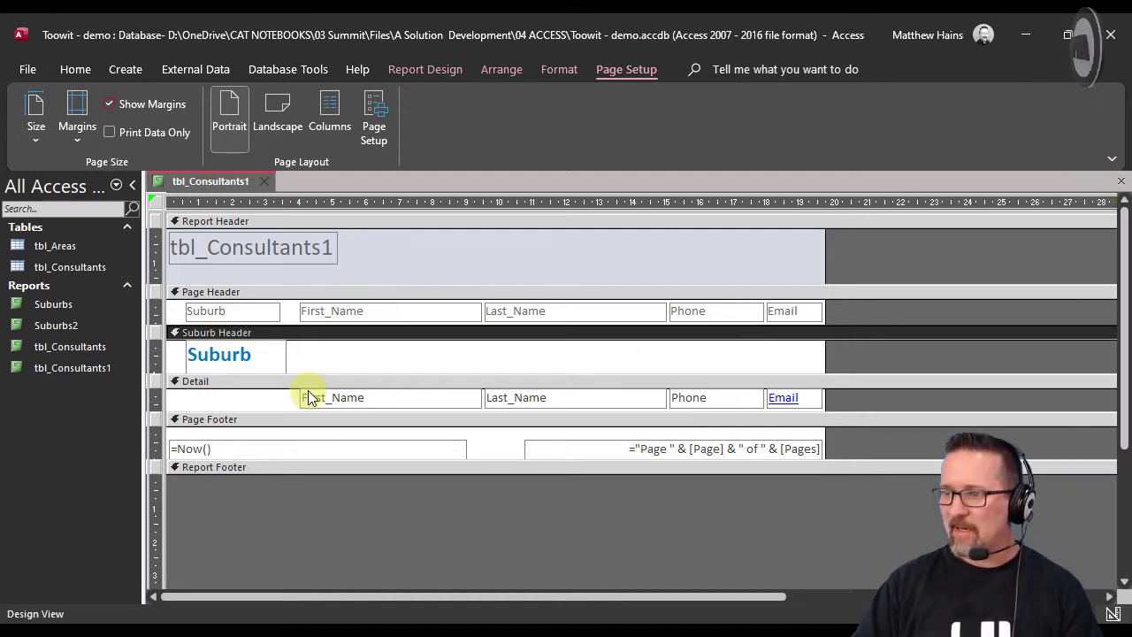
Step: Open the Sorting and Grouping settings for the Suburb Header section
right_click(262, 333)
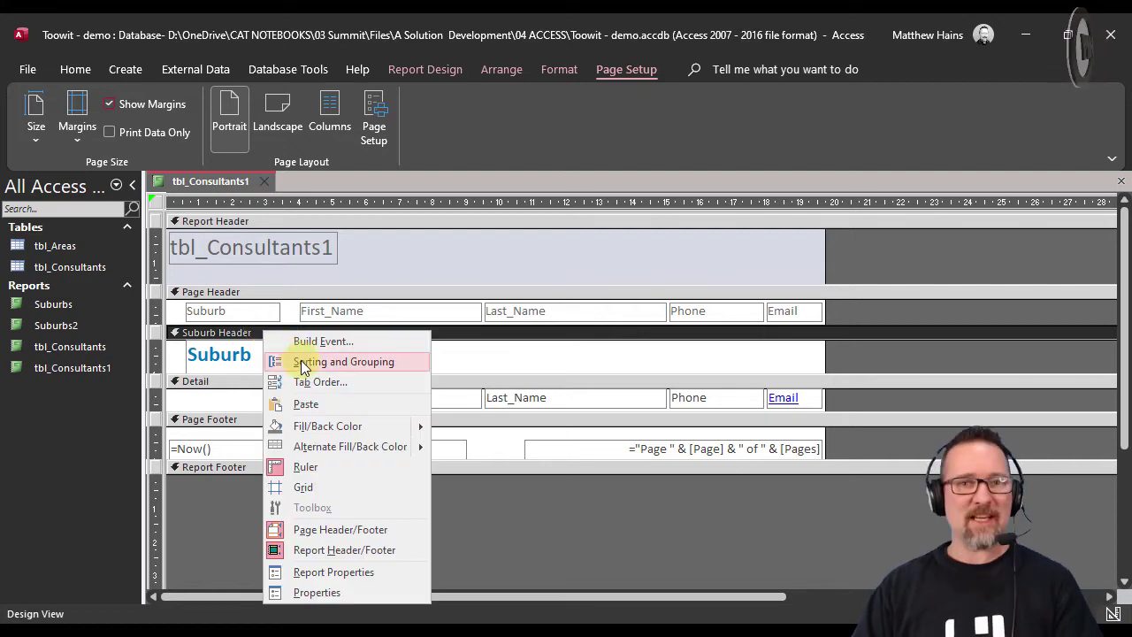
click(260, 334)
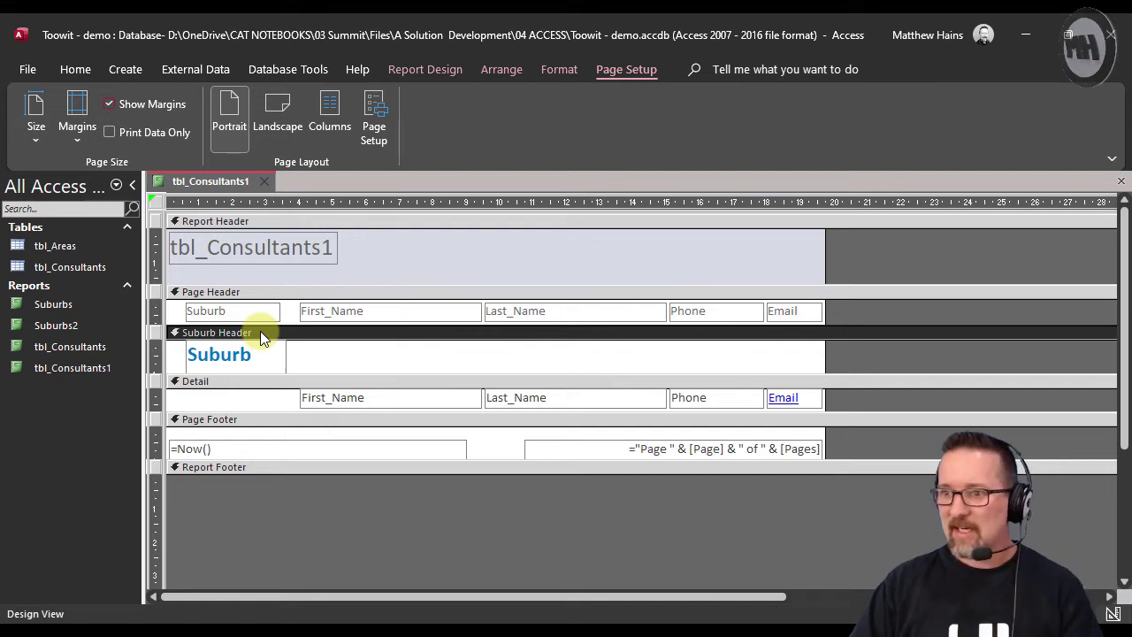
right_click(260, 333)
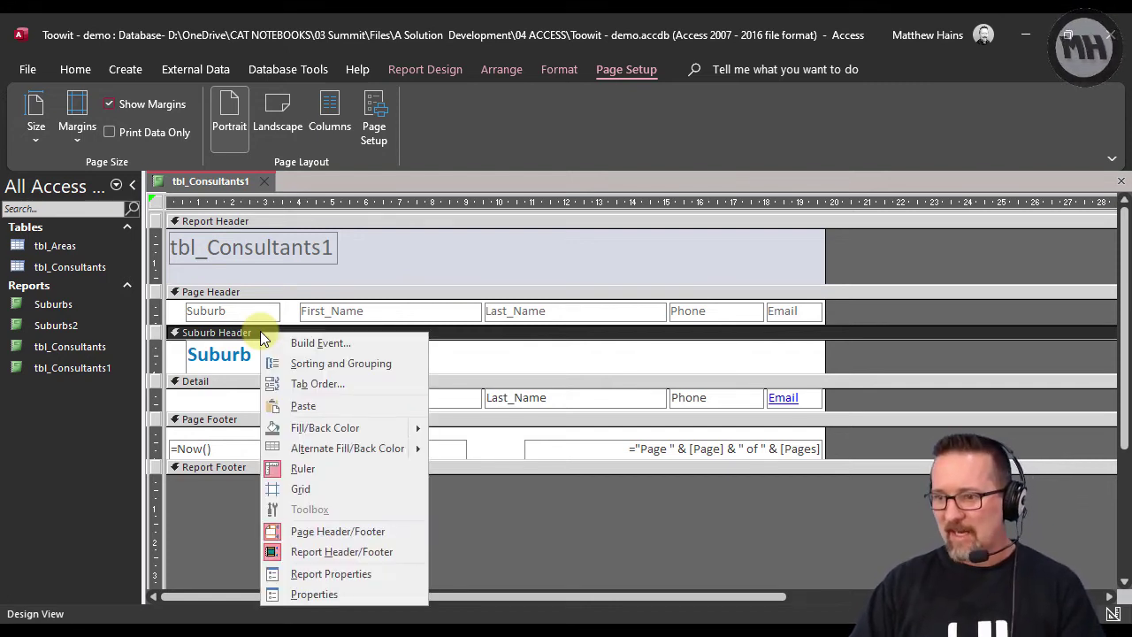
click(406, 363)
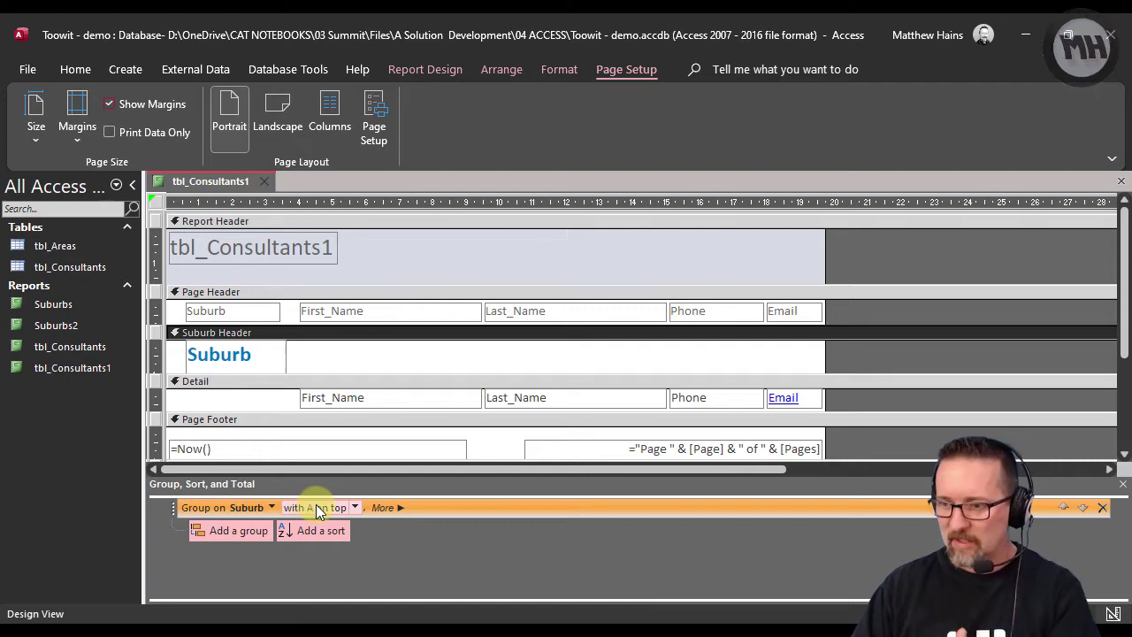
Step: Examine the Suburb group's sort order choices and its additional grouping options, and collapse them again
click(386, 508)
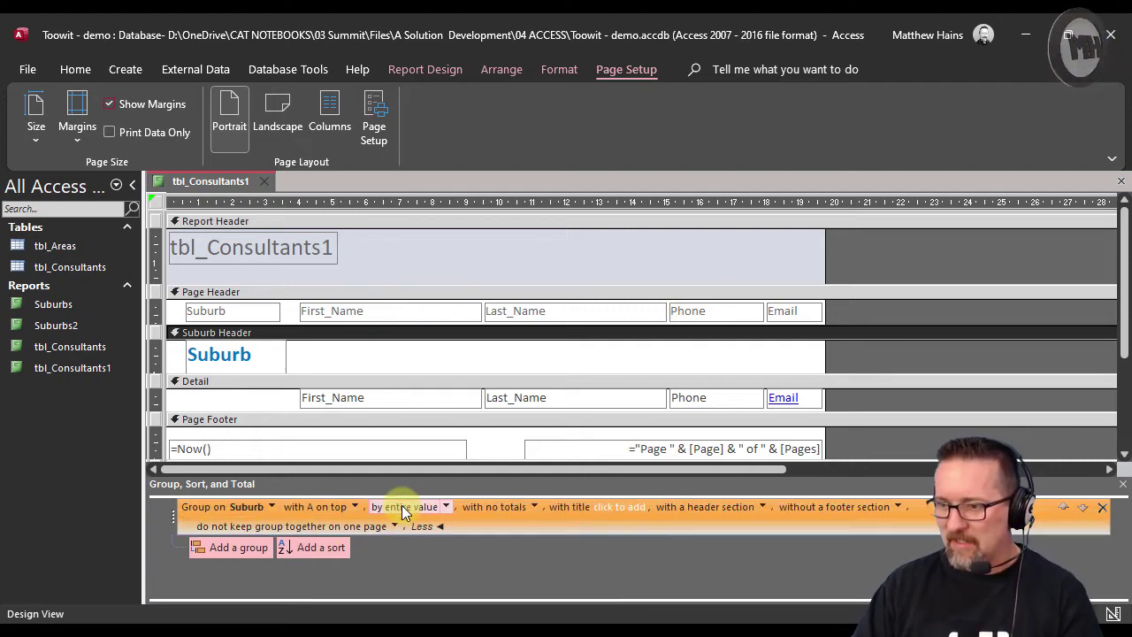
click(360, 508)
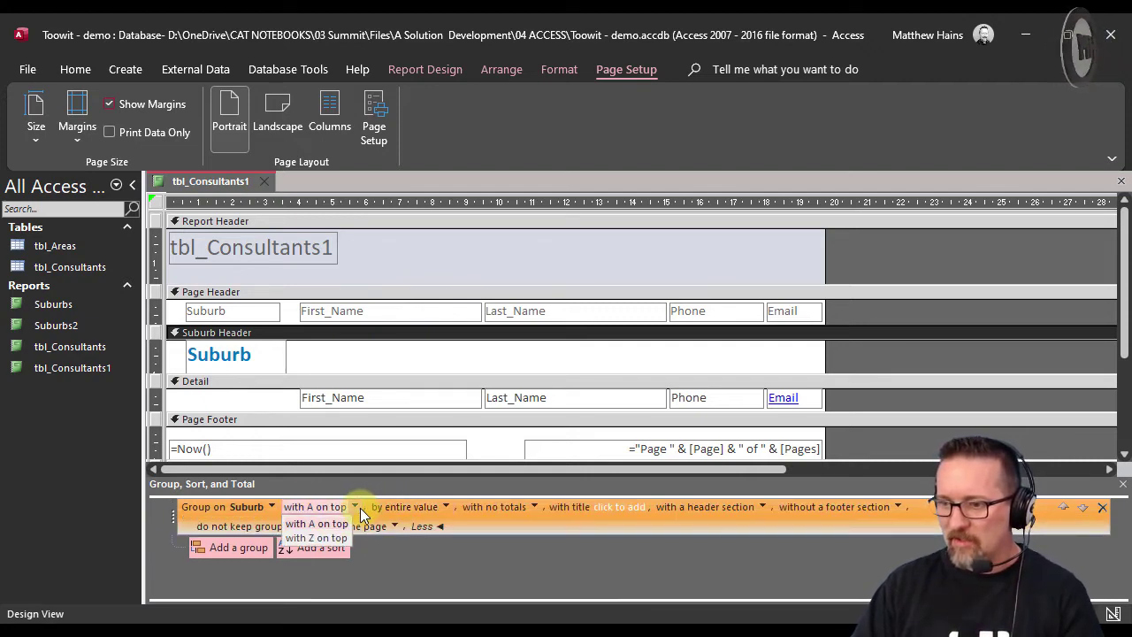
click(398, 567)
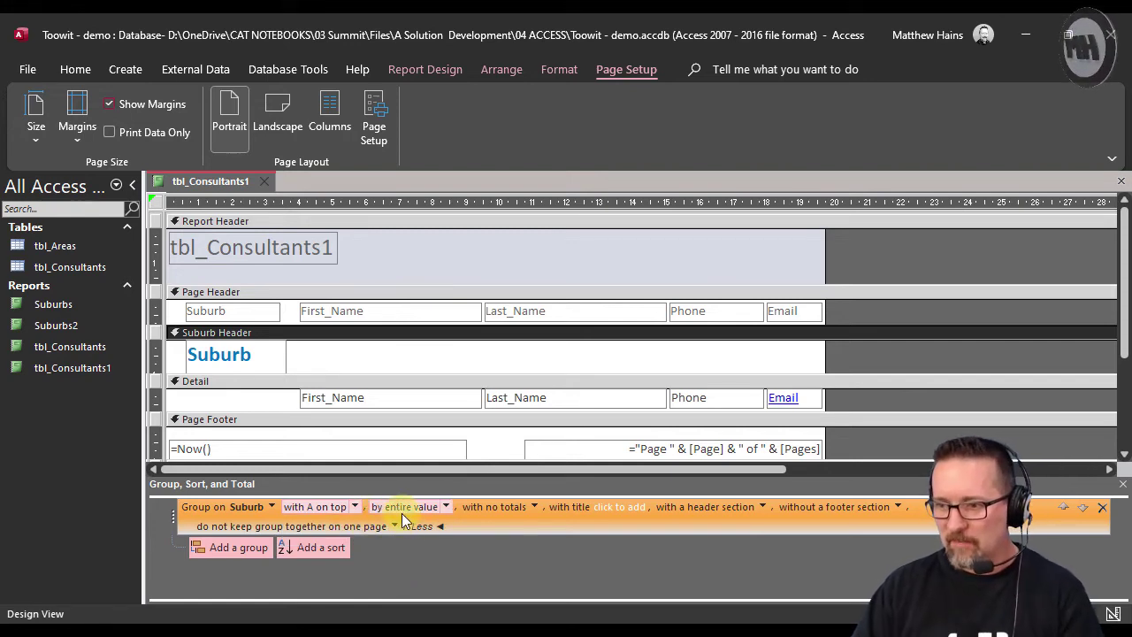
click(423, 529)
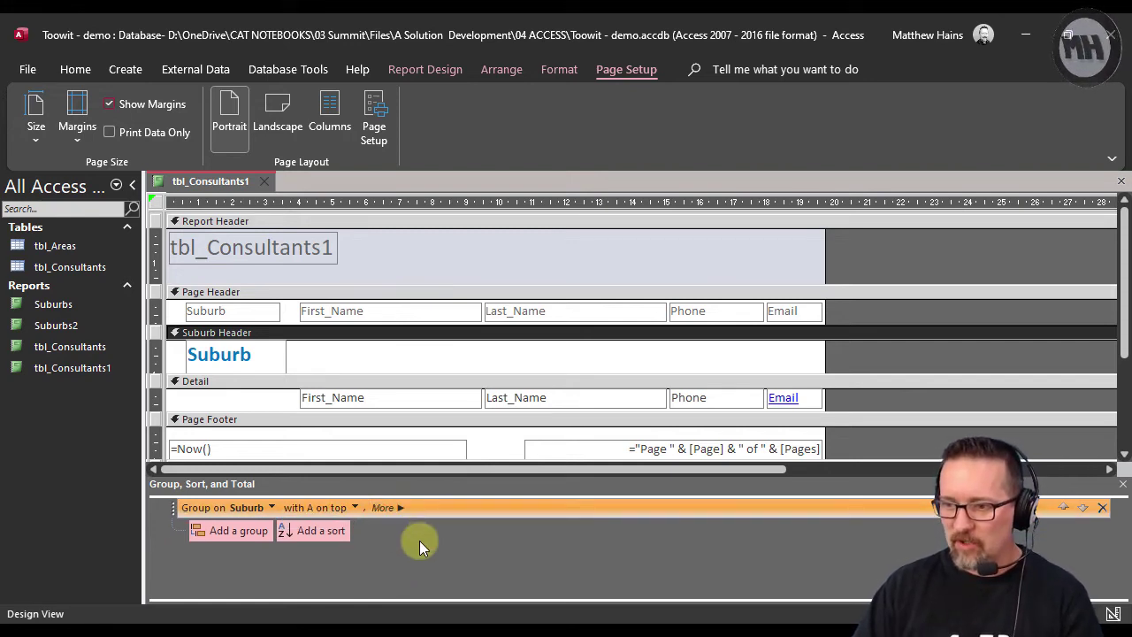
Step: Expand the Suburb group's additional options, add a footer section to the group, and select the Suburb Footer in the report design
click(382, 508)
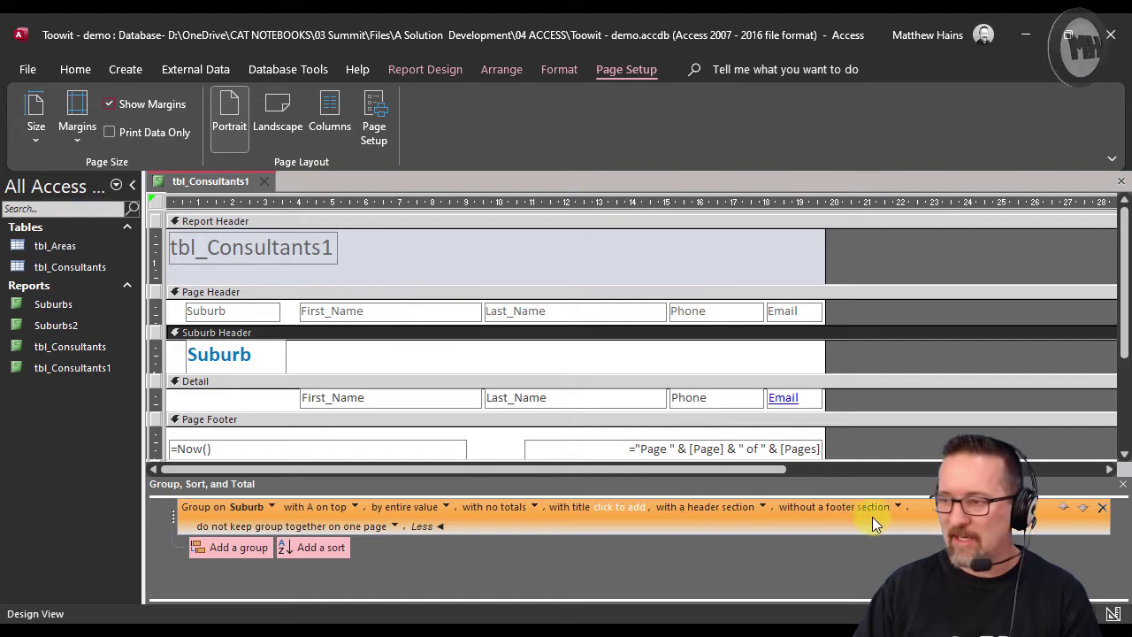
click(902, 507)
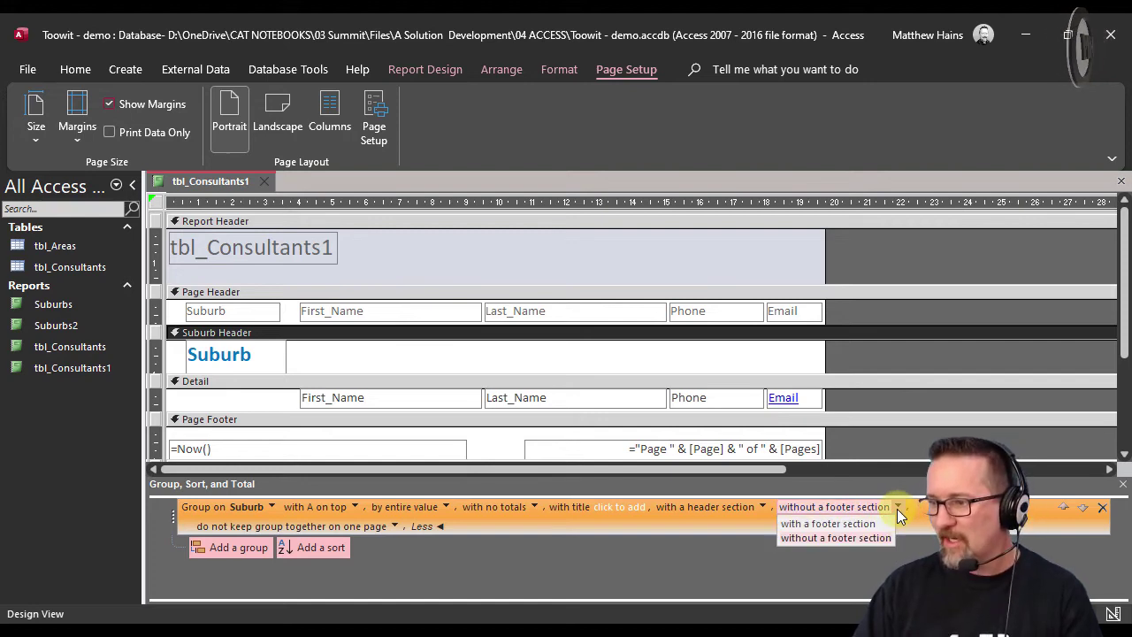
click(863, 524)
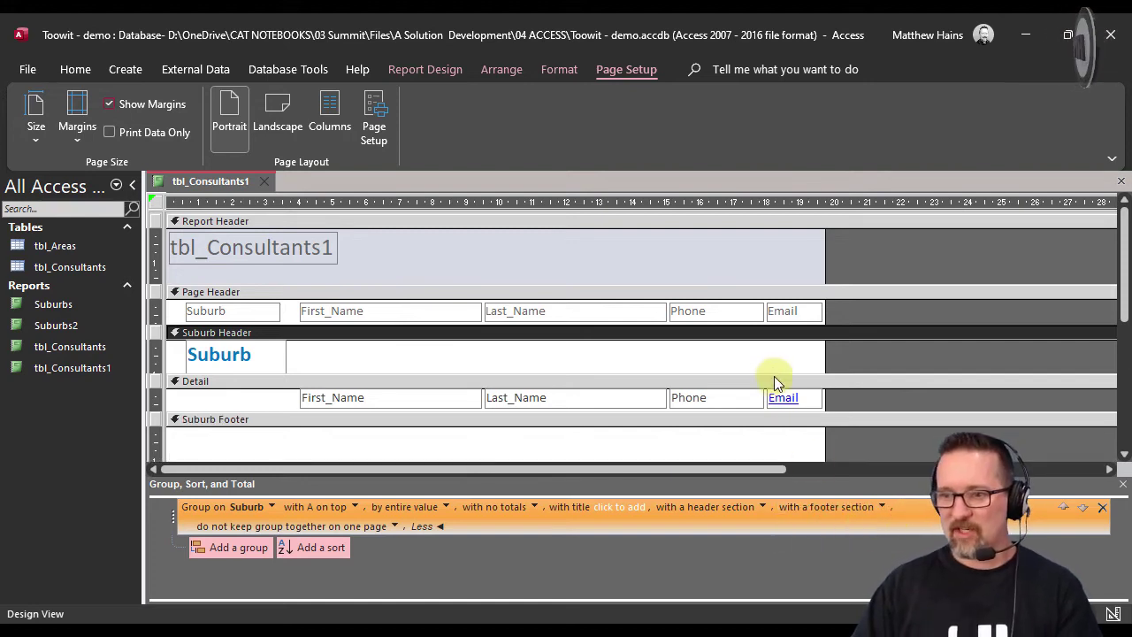
scroll(773, 373, down, 1)
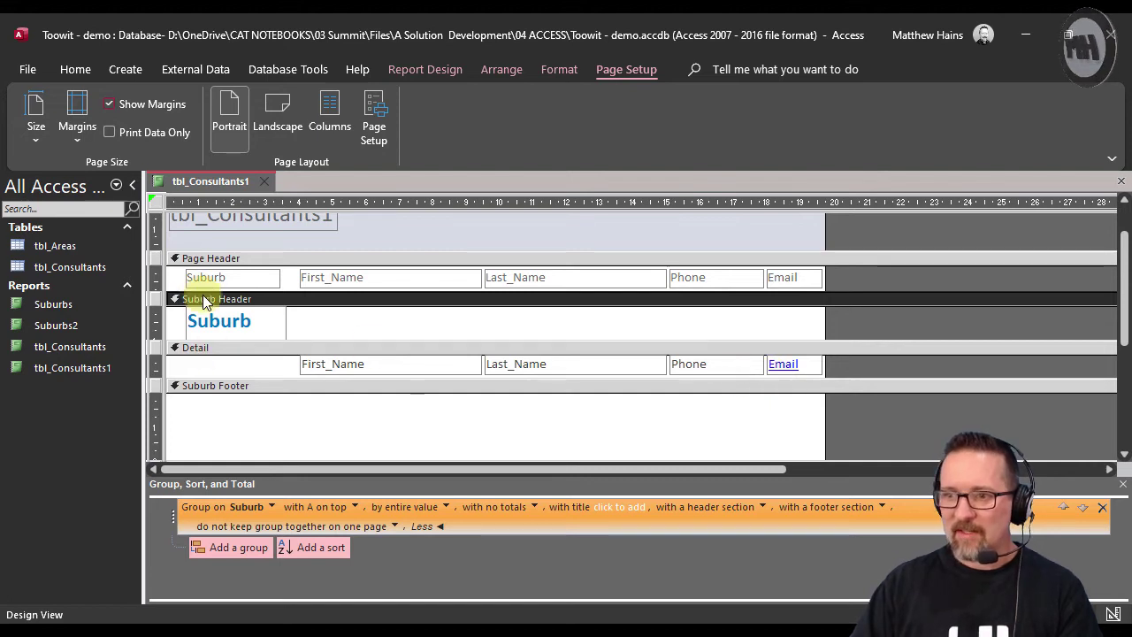
click(212, 387)
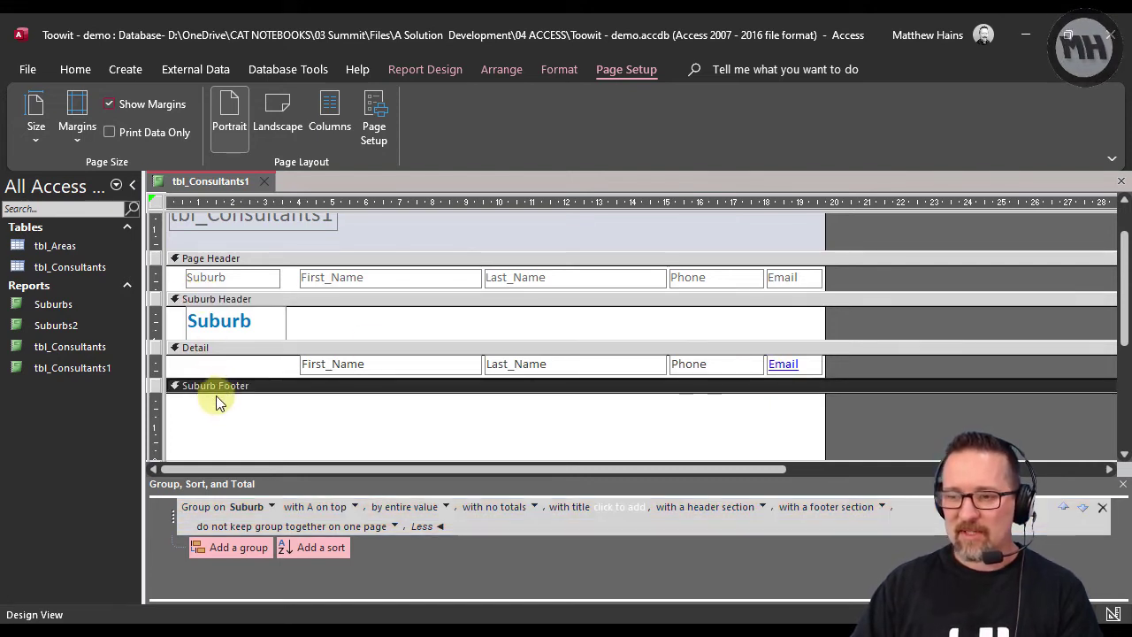
scroll(216, 394, down, 1)
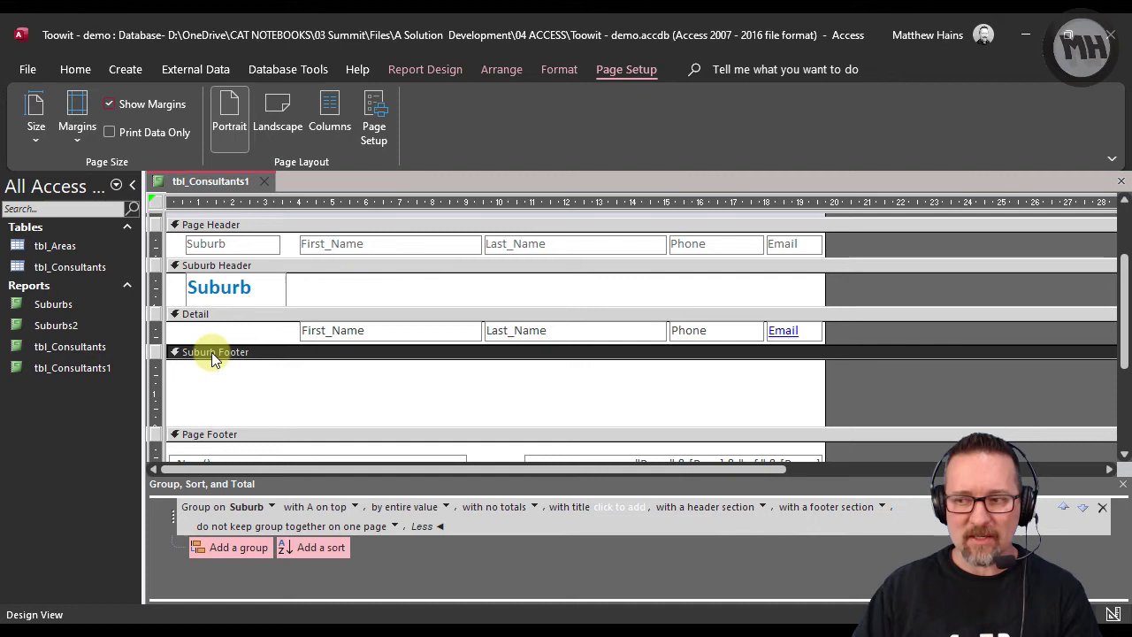
Step: Set the Suburb group back to "without a footer section" and close the Group, Sort, and Total settings
click(882, 509)
click(873, 540)
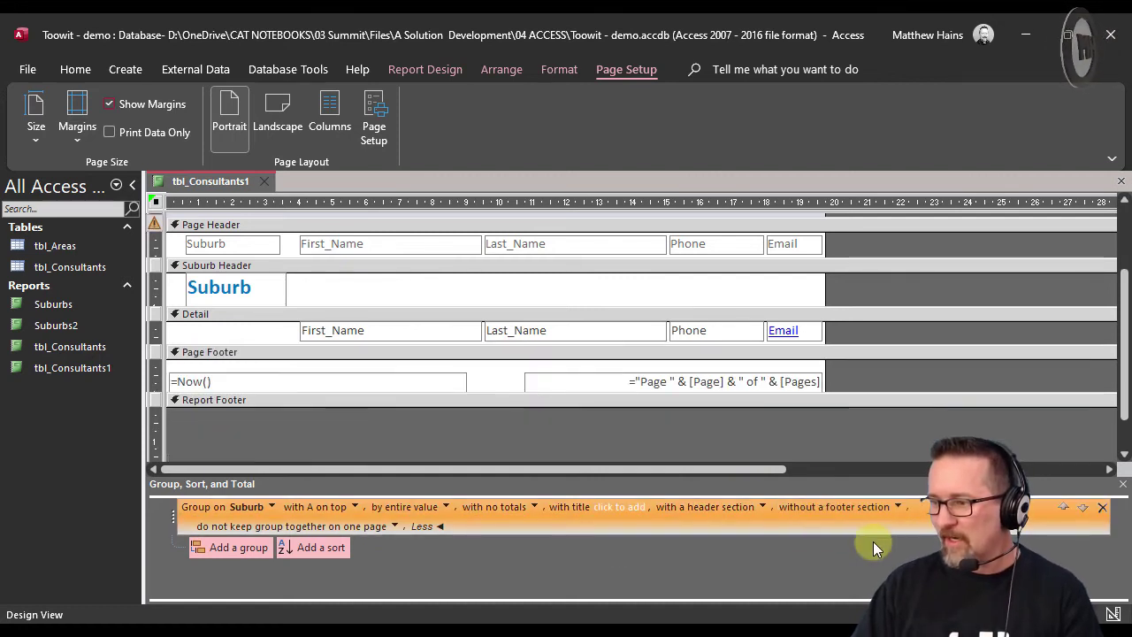
click(1102, 507)
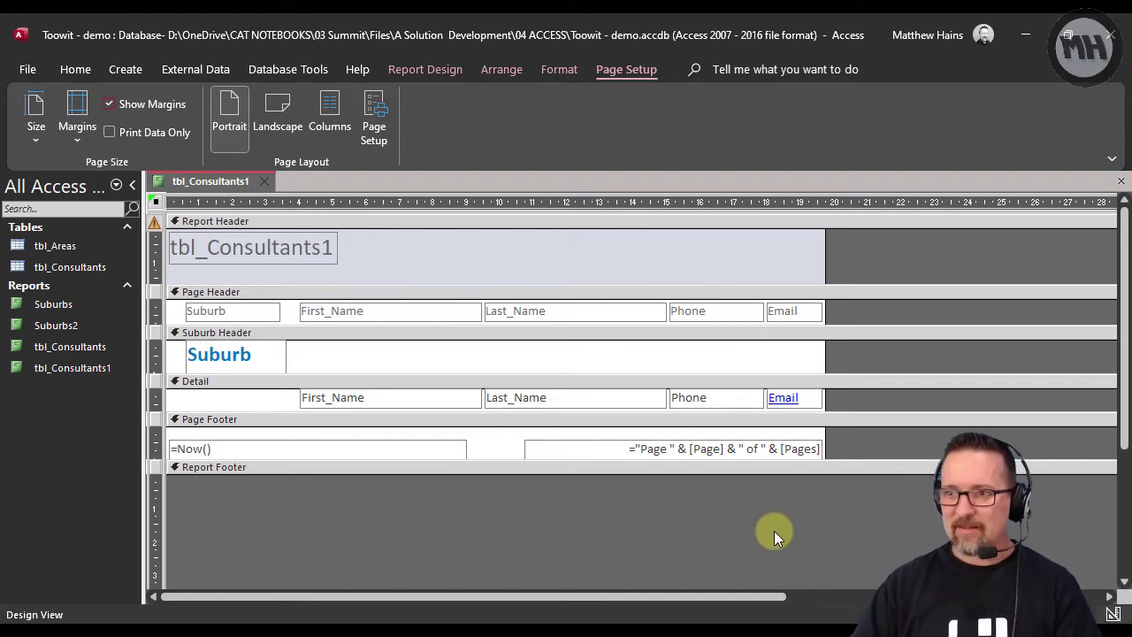
Step: Reopen the report's Group & Sort settings, set the Suburb group to "with a footer section", and close the settings
click(253, 333)
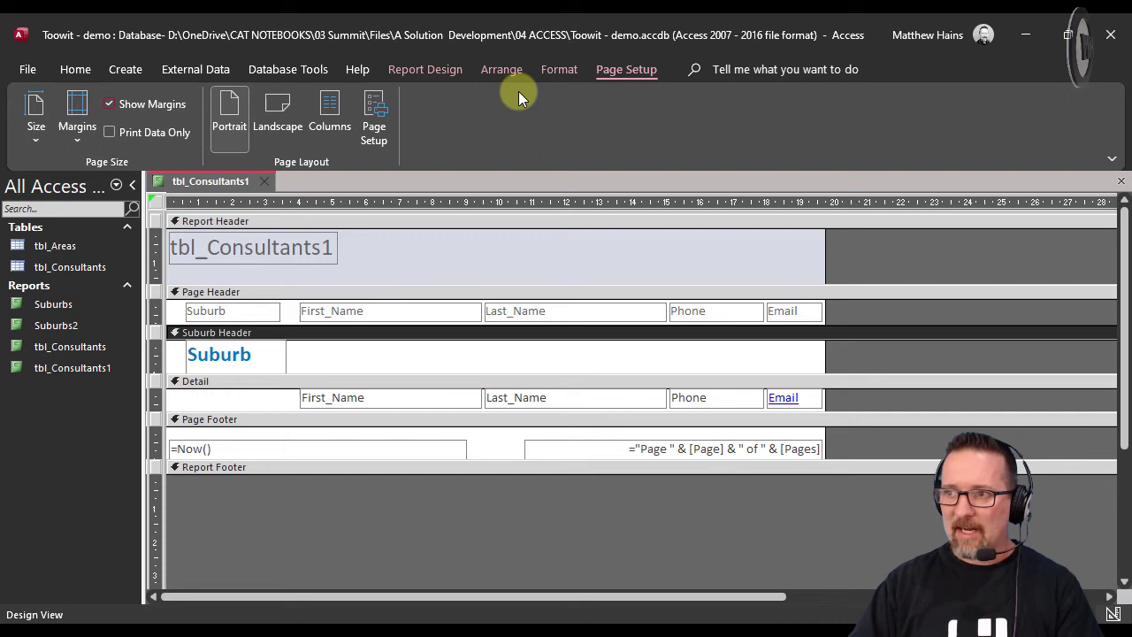
click(434, 71)
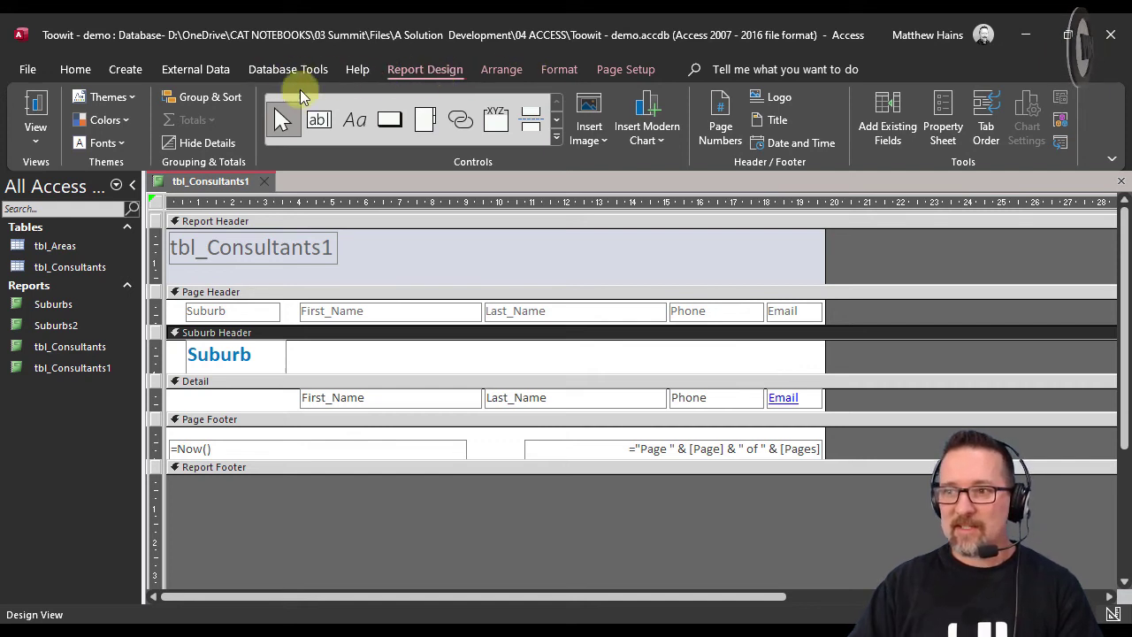
click(209, 99)
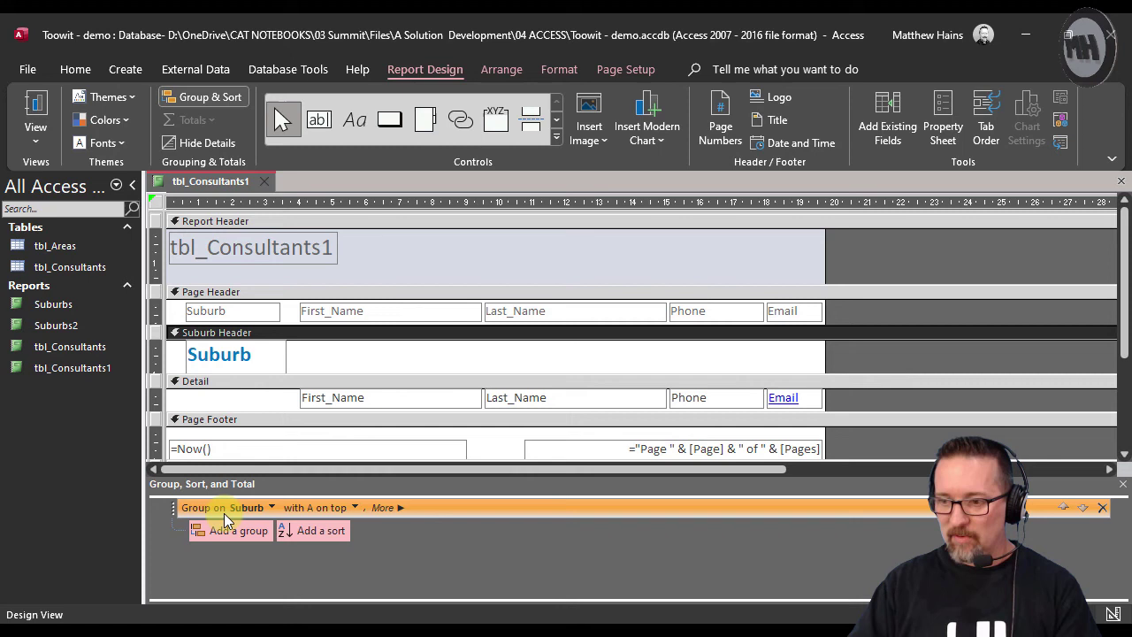
click(400, 510)
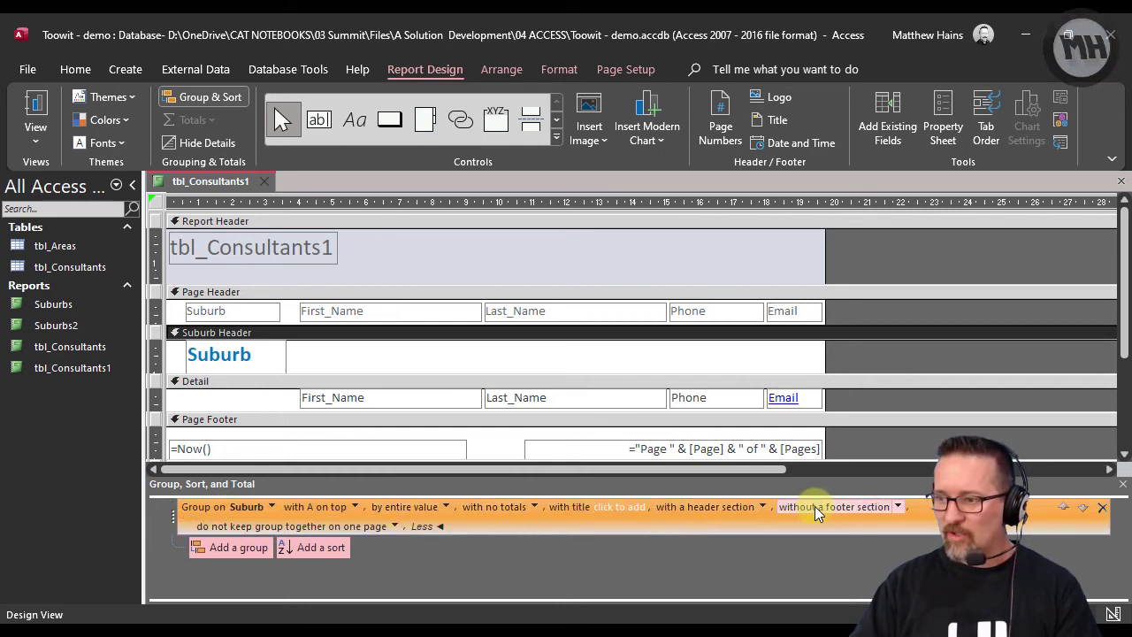
click(898, 507)
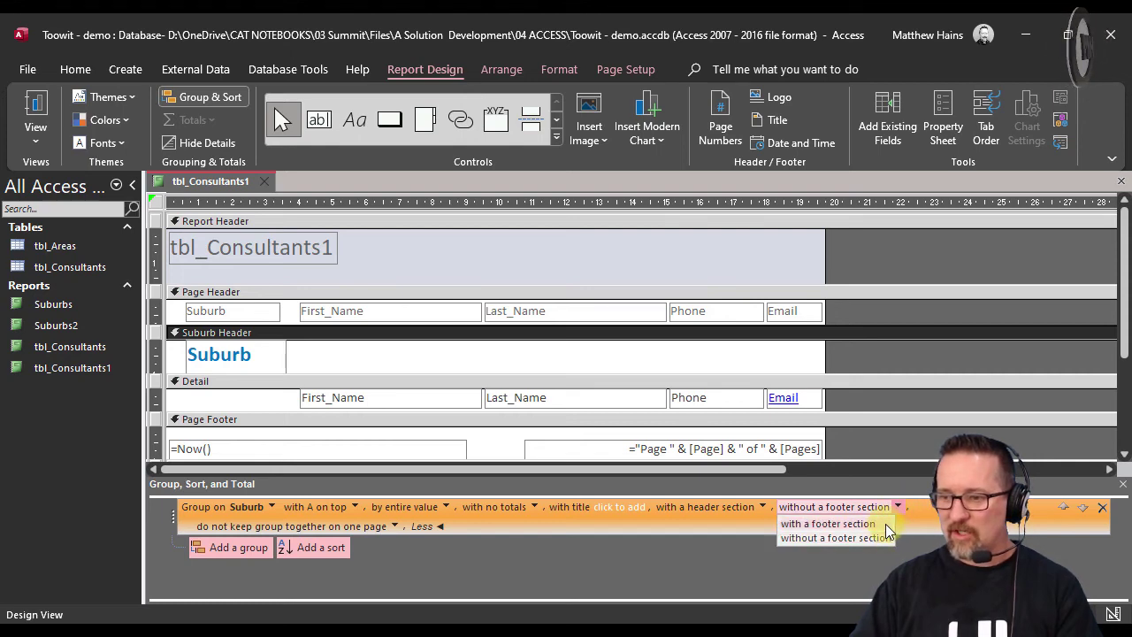
click(885, 524)
click(1121, 485)
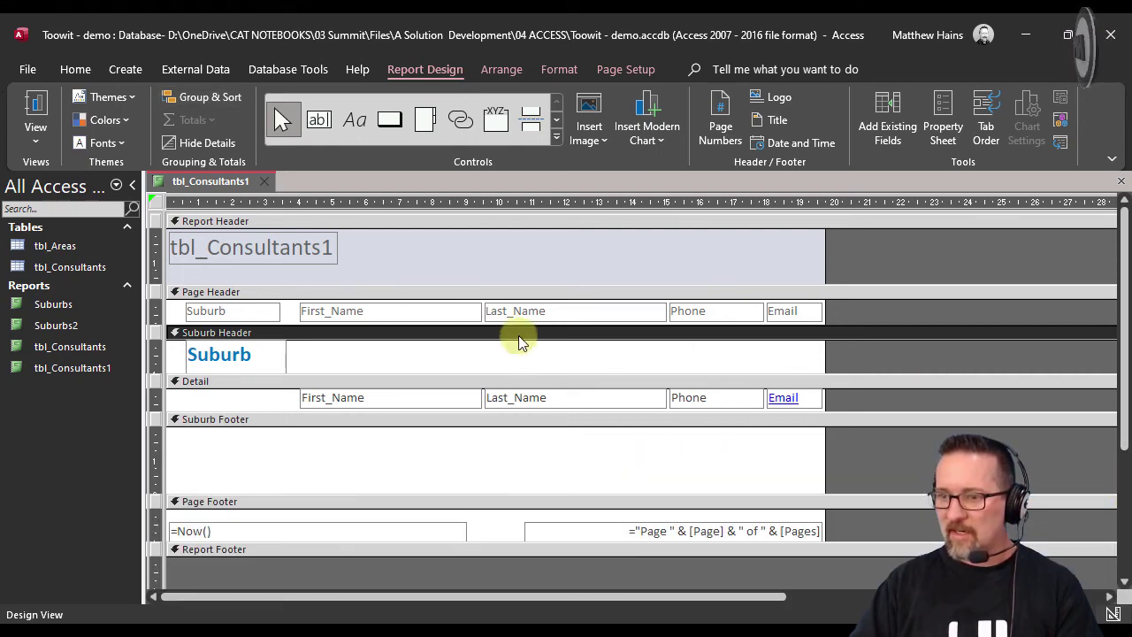